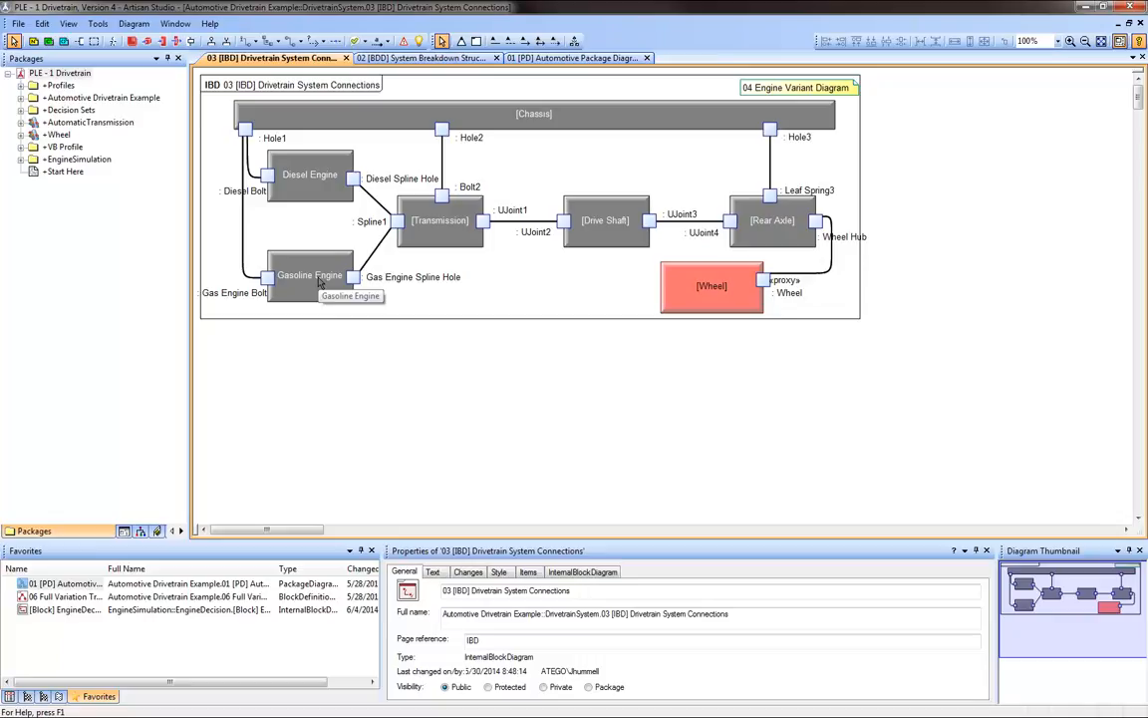
- Open the 04 Engine Variant Diagram from its link on the Drivetrain System Connections diagram
double_click(806, 92)
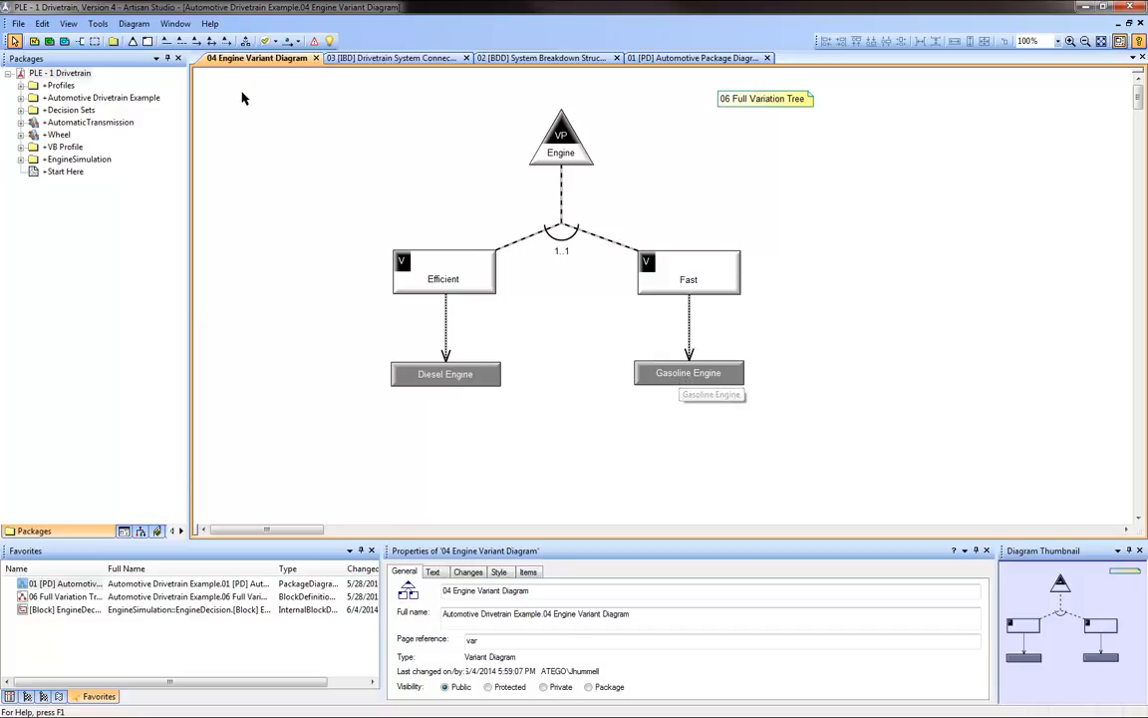
- Place a new variant beside Fast and connect it to the Engine variation point's alternative choice
left_click(148, 41)
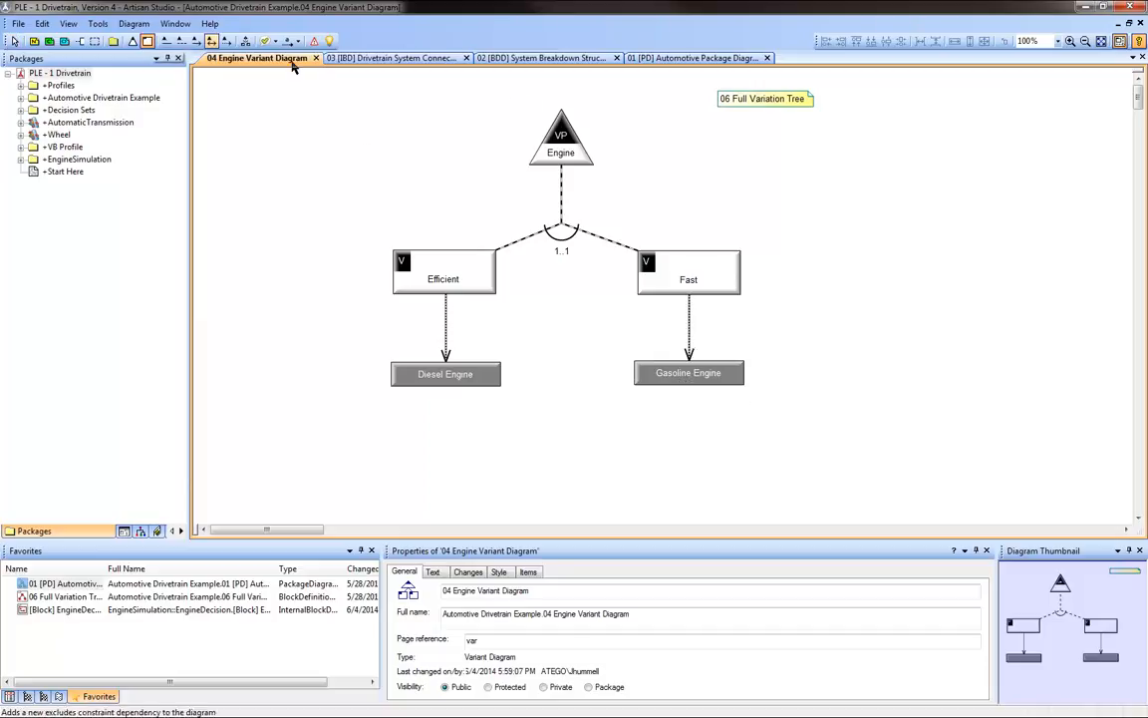
left_click(820, 230)
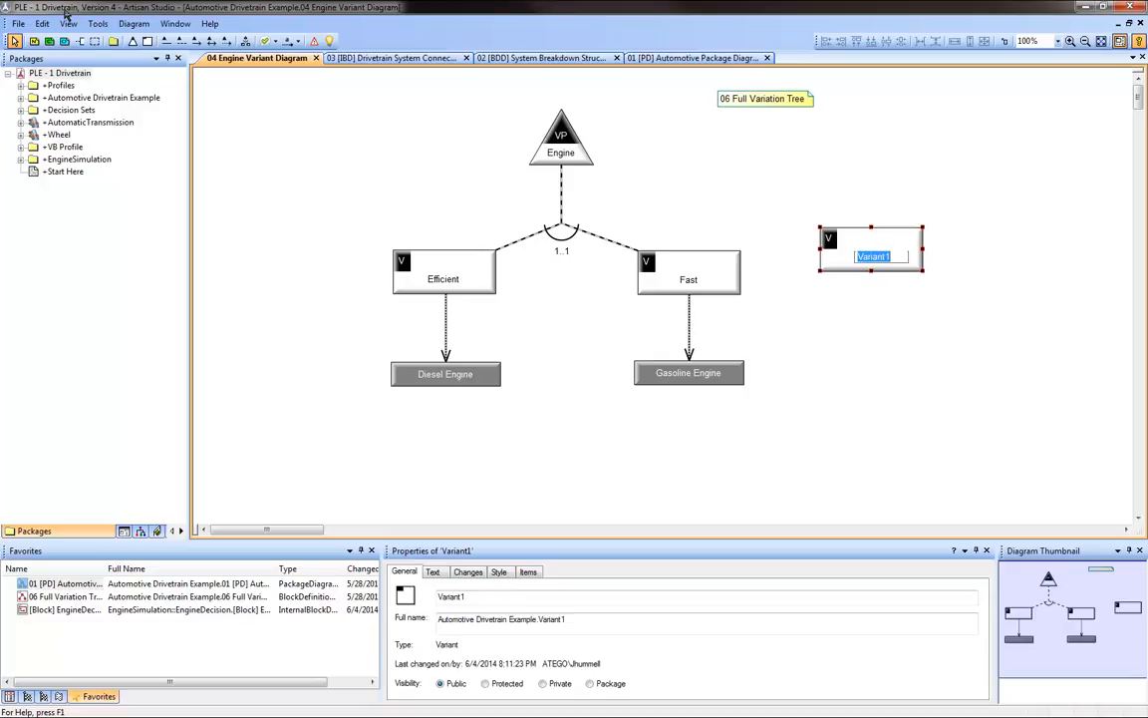
left_click(182, 41)
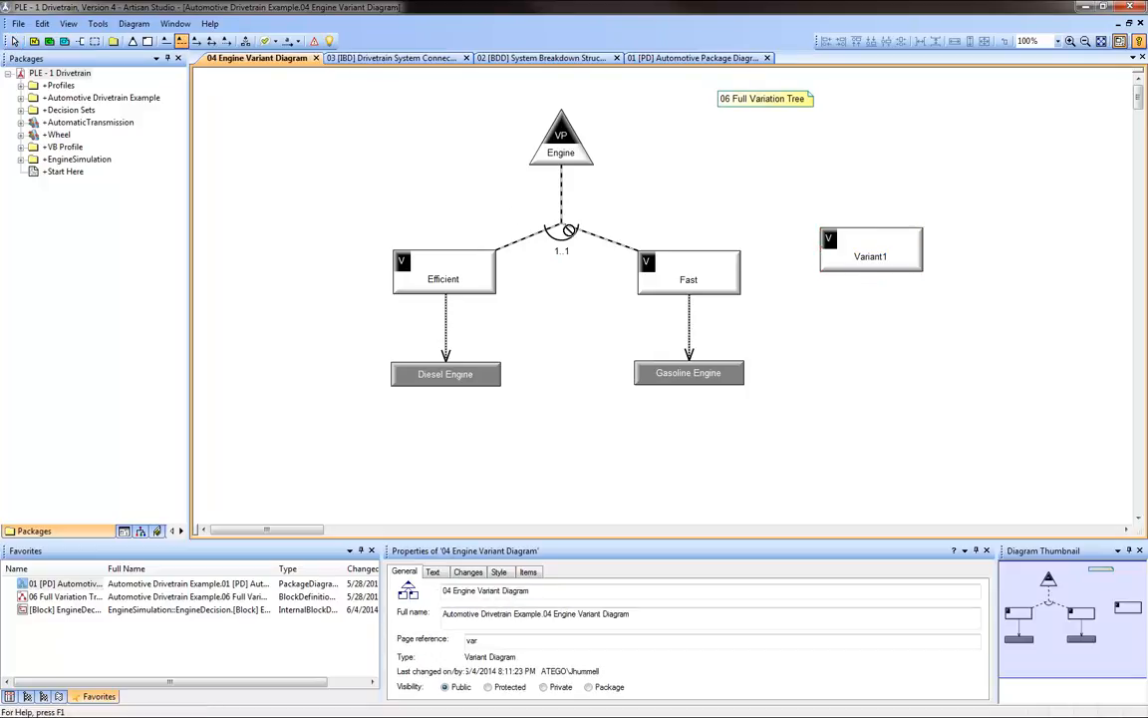
left_click(849, 257)
left_click(562, 228)
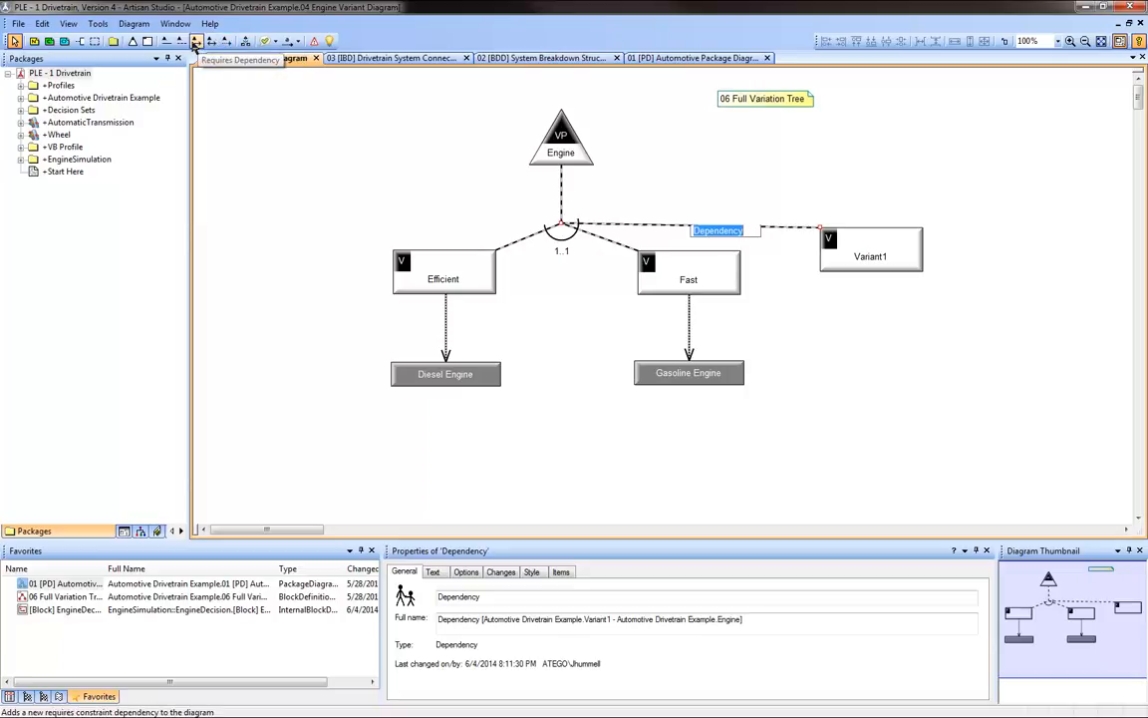
- Draw a requires dependency from the Fast variant to the new variant and delete it again
left_click(197, 42)
left_click(723, 270)
left_click(847, 249)
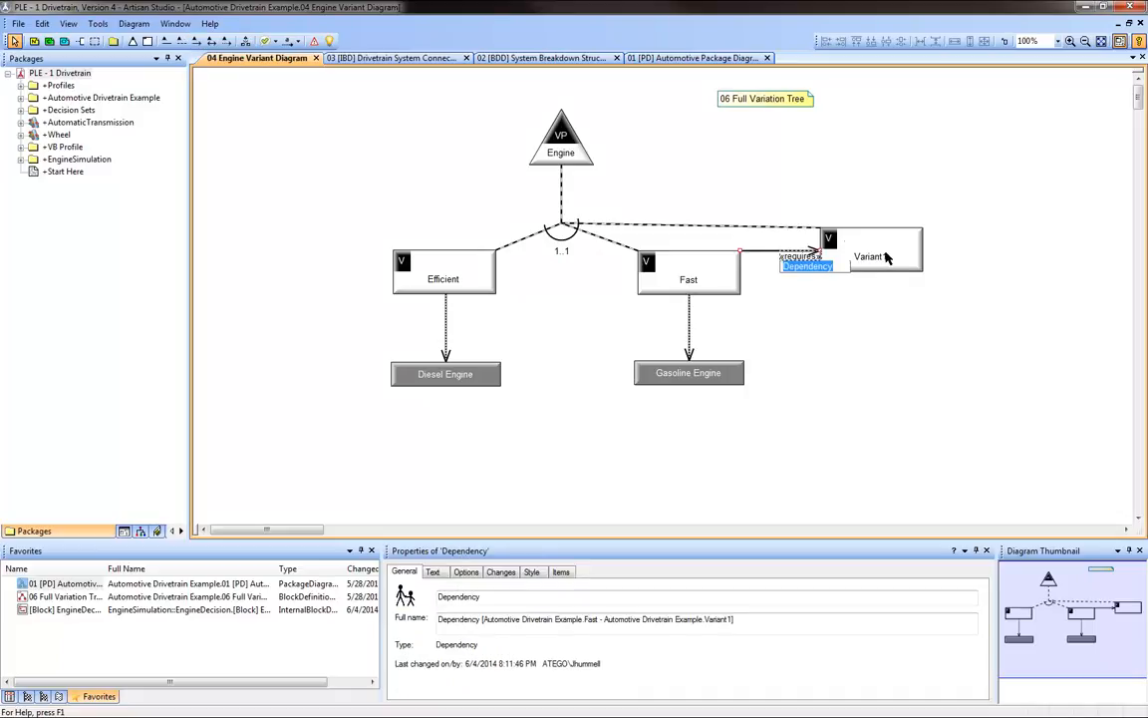
key("Escape")
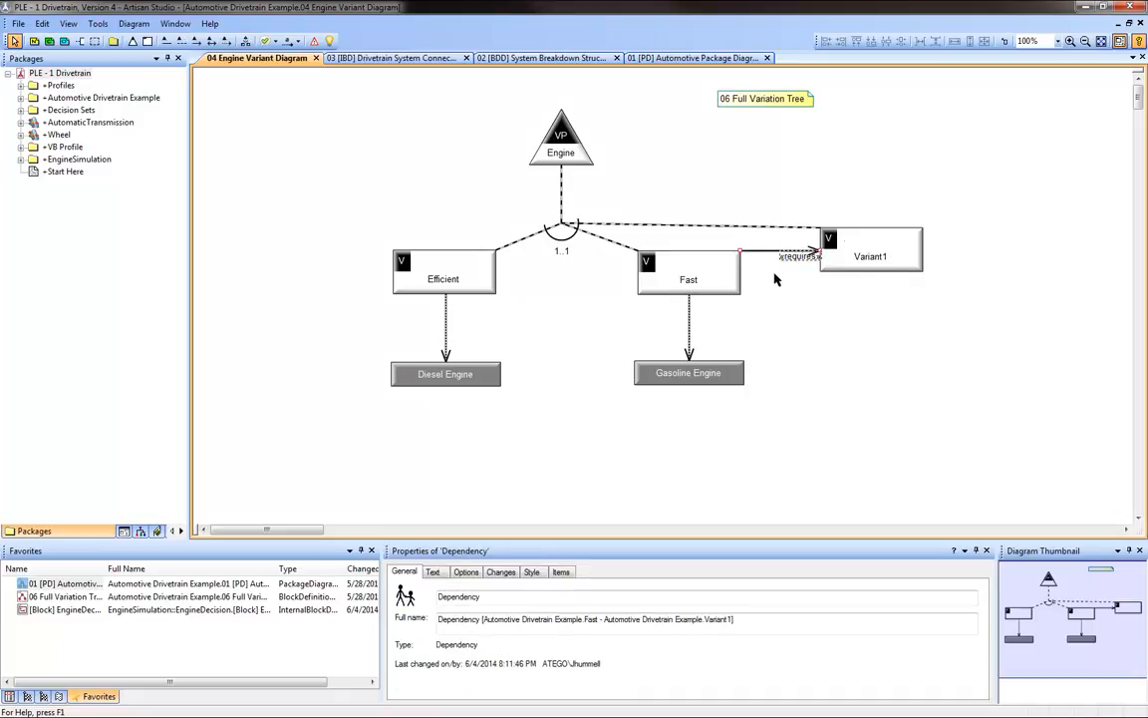
key("Delete")
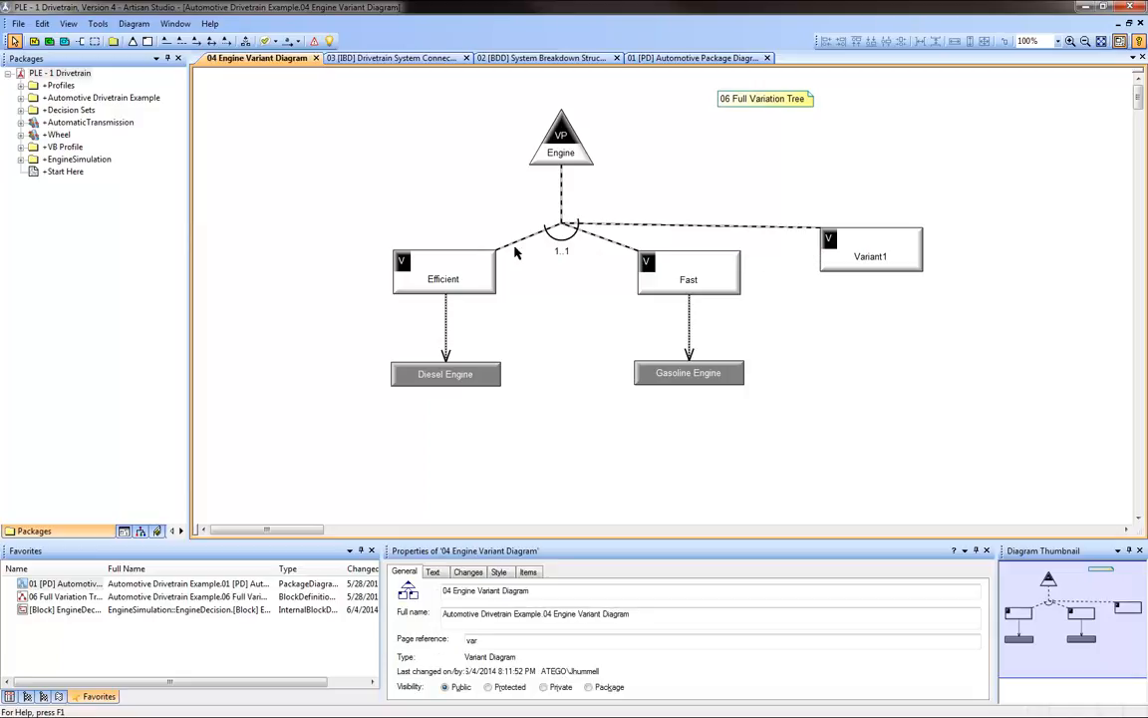
- Draw an excludes dependency between the Fast variant and the new variant and delete it again
left_click(211, 41)
left_click(708, 273)
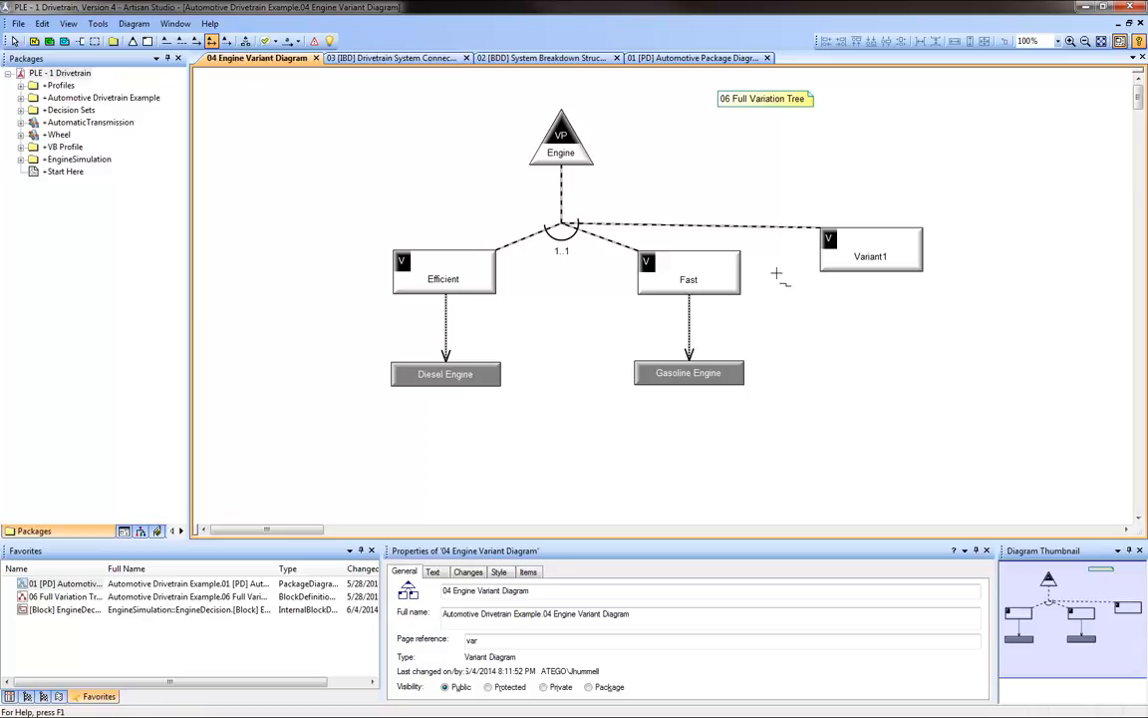
left_click(836, 248)
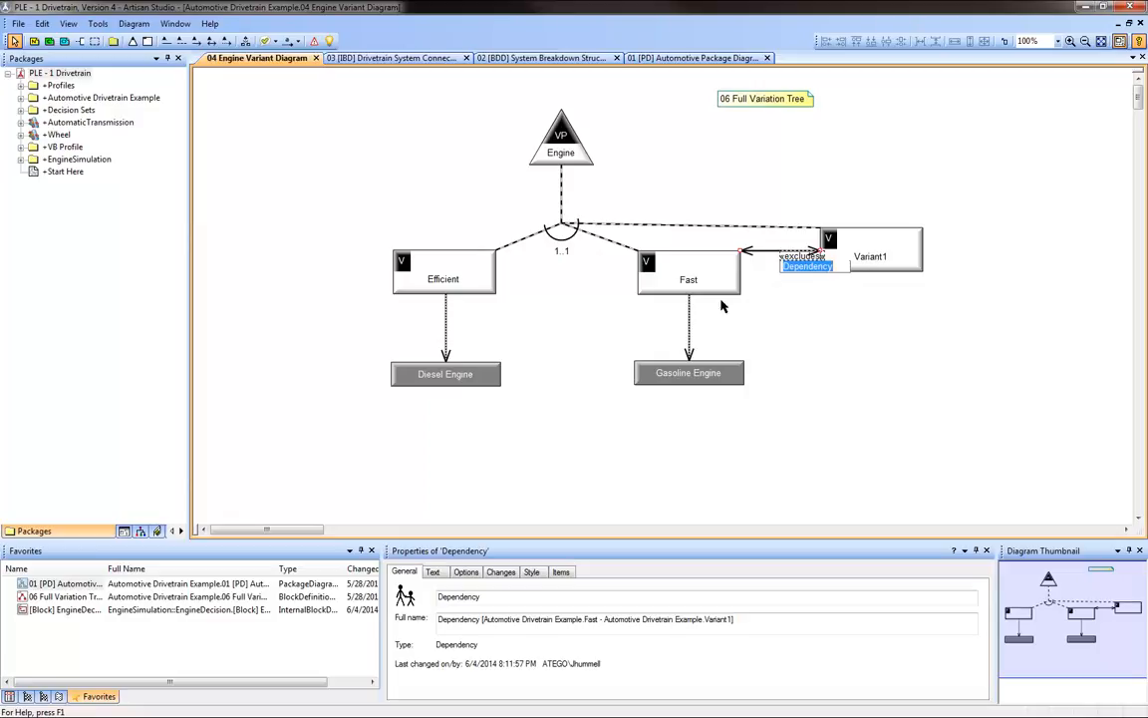
left_click(779, 326)
key("Delete")
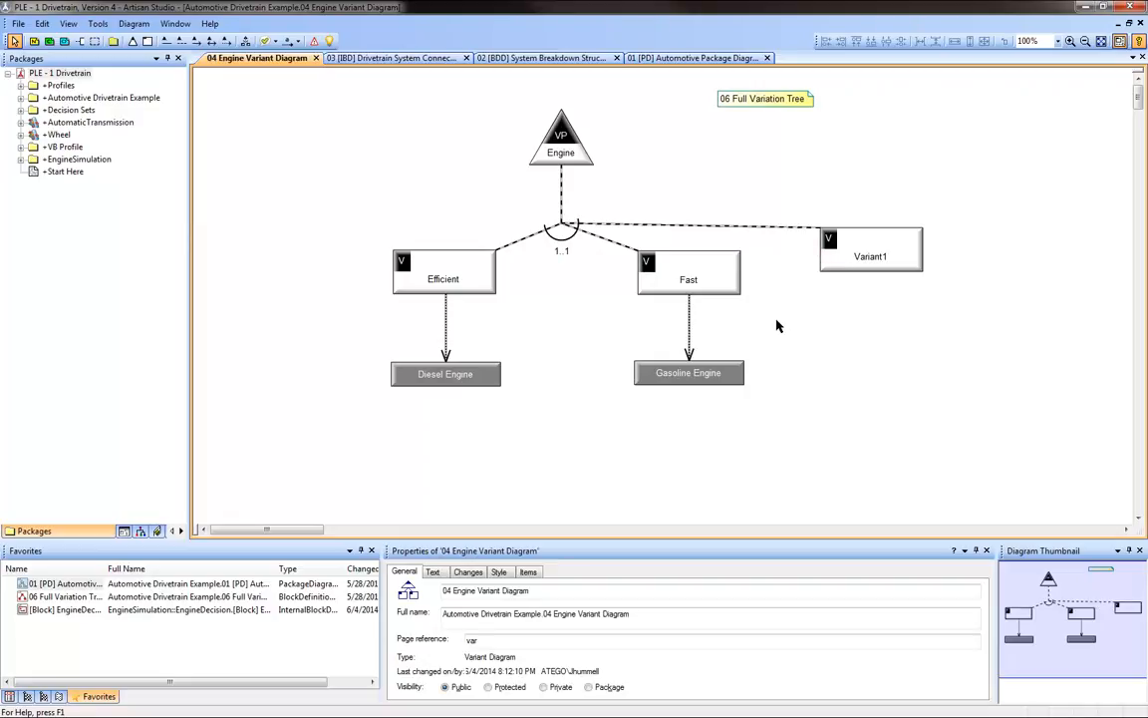
- Inspect the multiplicity options of the Engine's alternative choice
left_click(561, 237)
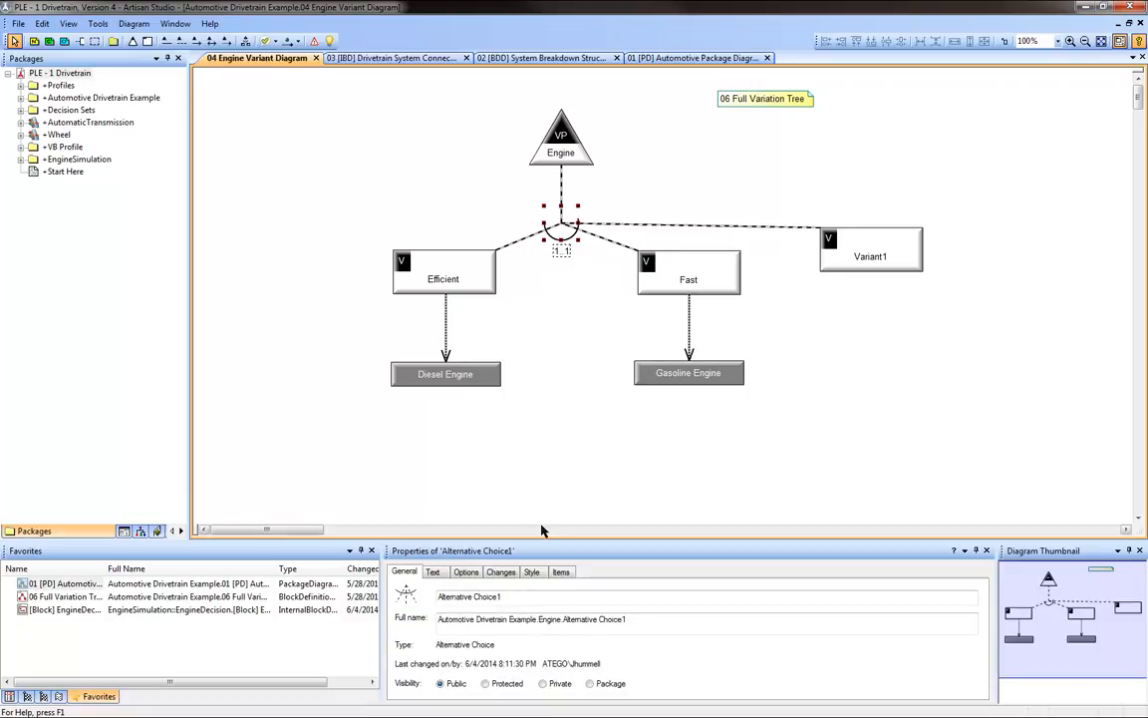
left_click(466, 571)
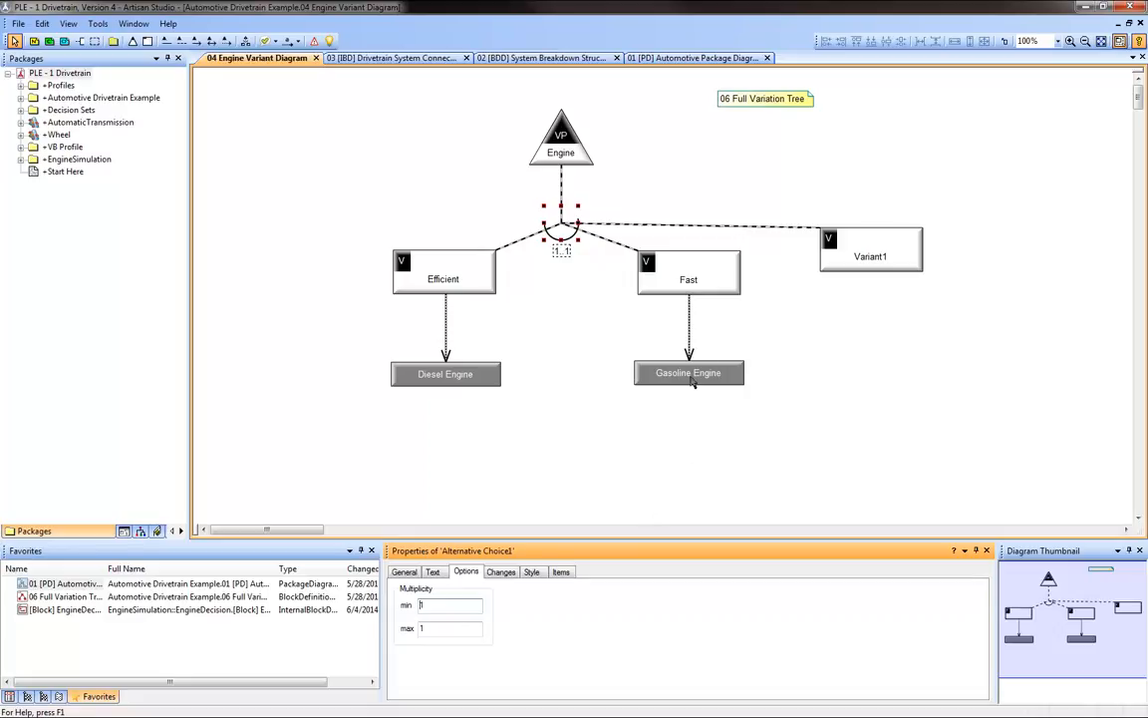
- Undo the added variant and its connection to the Engine's alternative choice
left_click(754, 219)
key("ctrl+z")
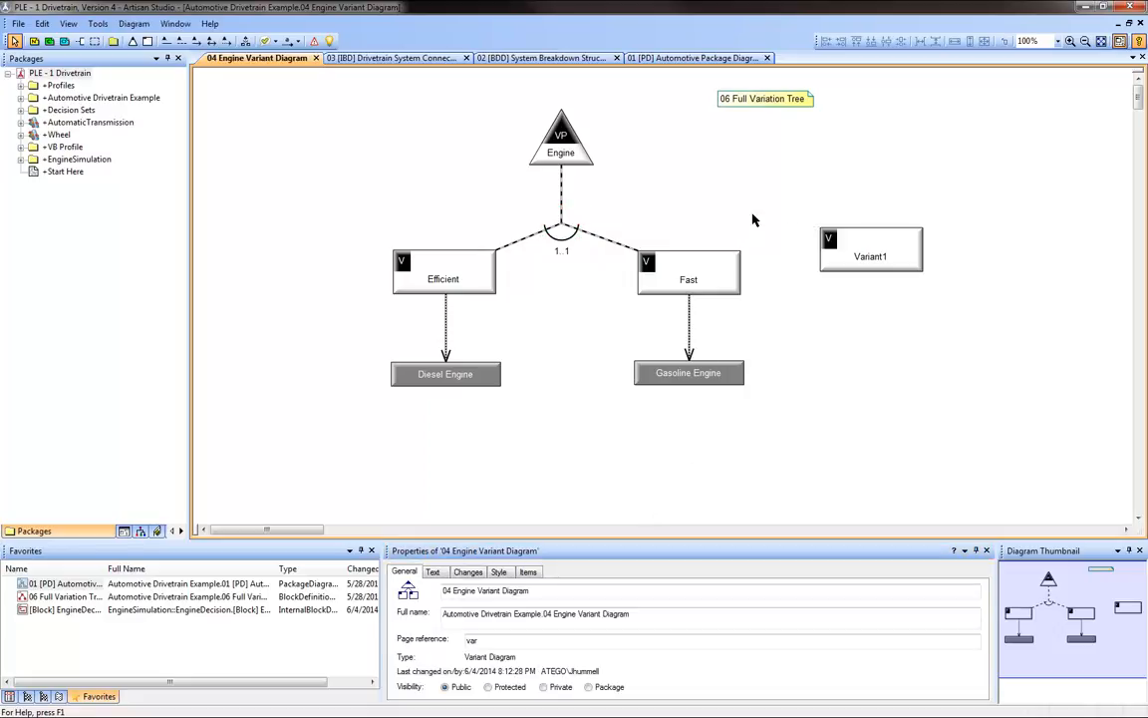
key("ctrl+z")
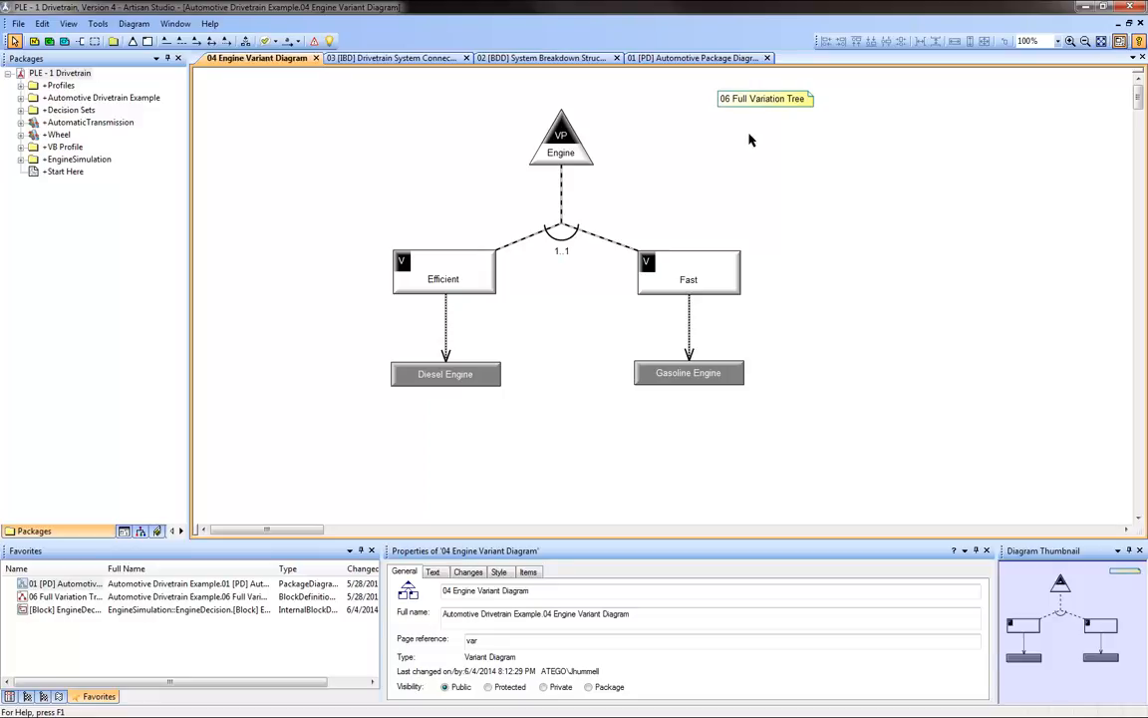
- Open Engine Decision Set 1 for editing from the 06 Full Variation Tree diagram and expand Regular down to the NumberOfGears variants
left_click(755, 97)
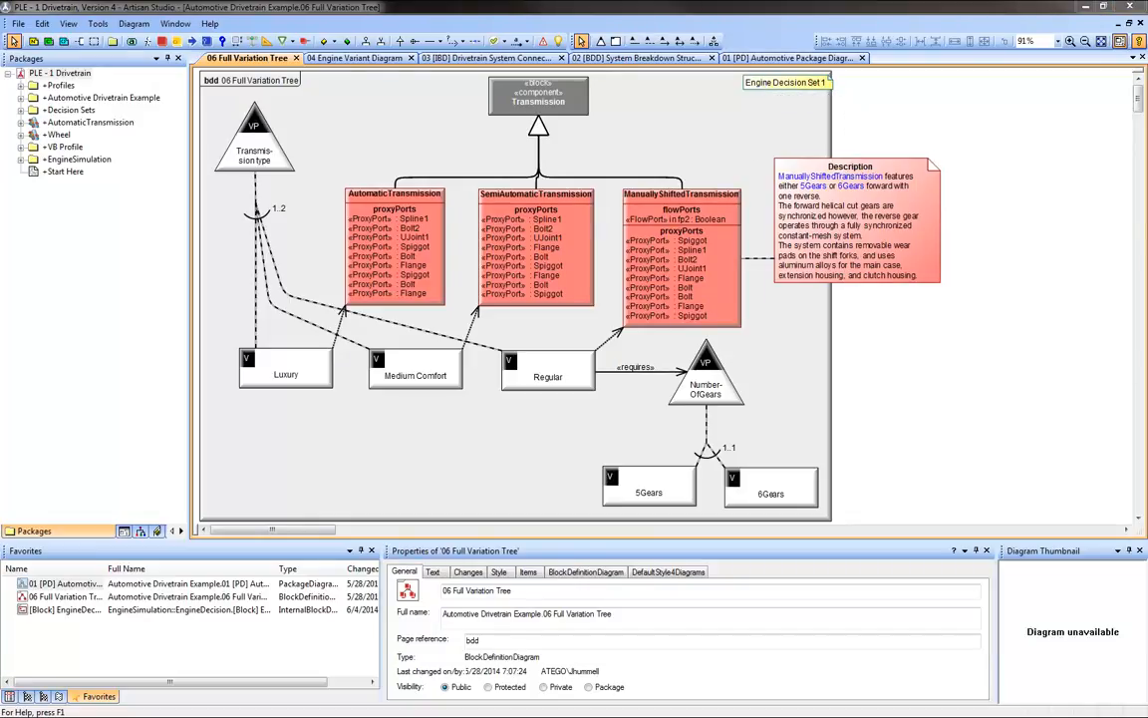
right_click(795, 89)
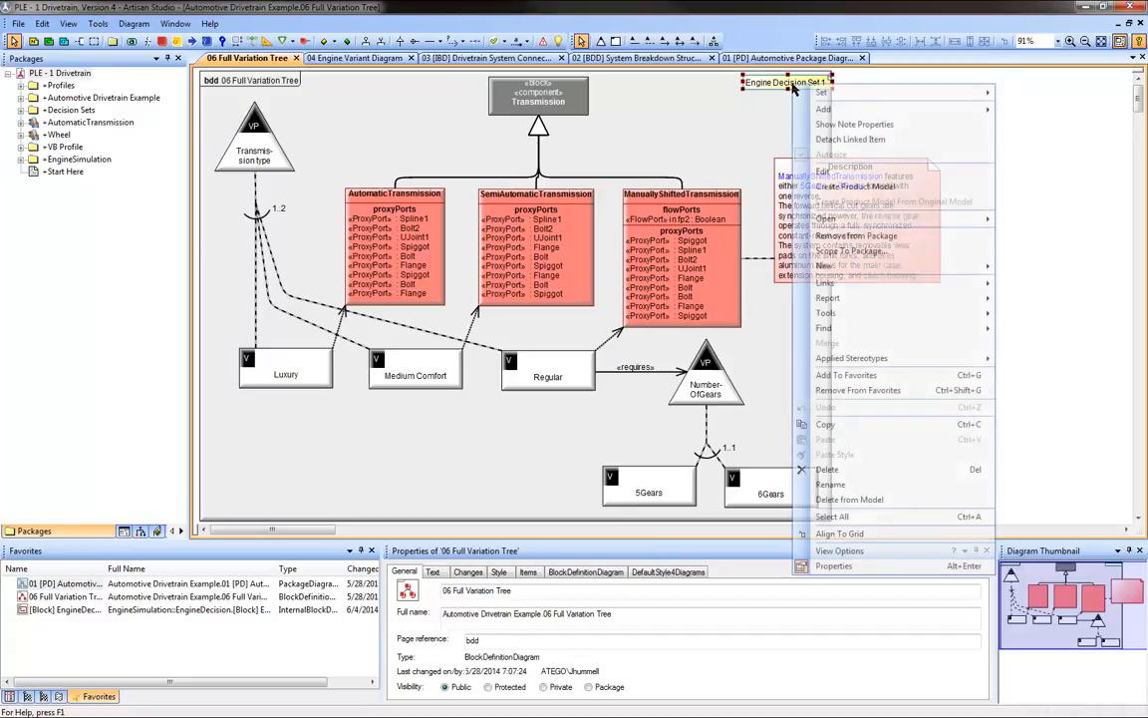
left_click(824, 178)
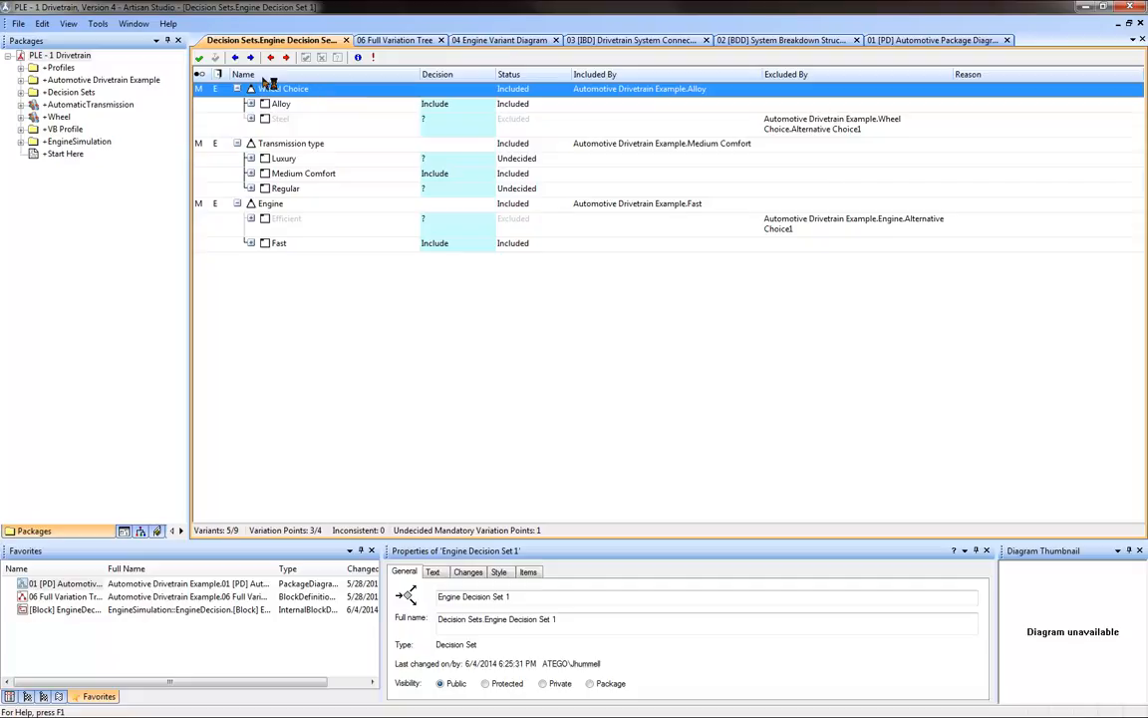
left_click(250, 188)
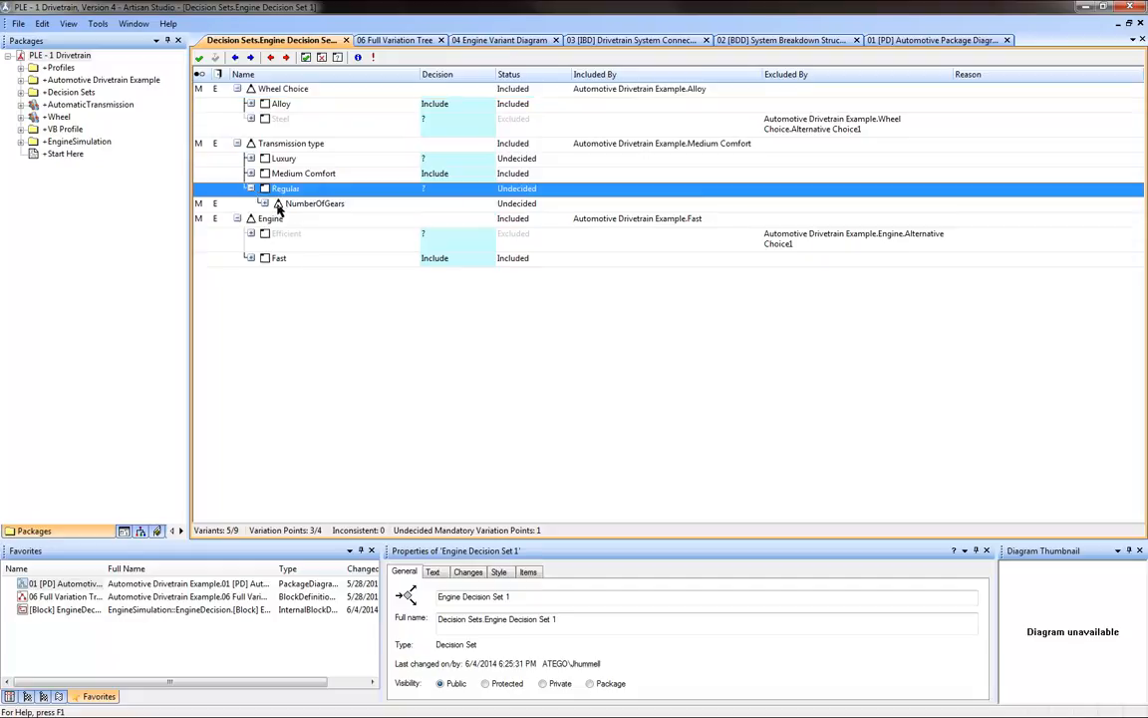
left_click(265, 203)
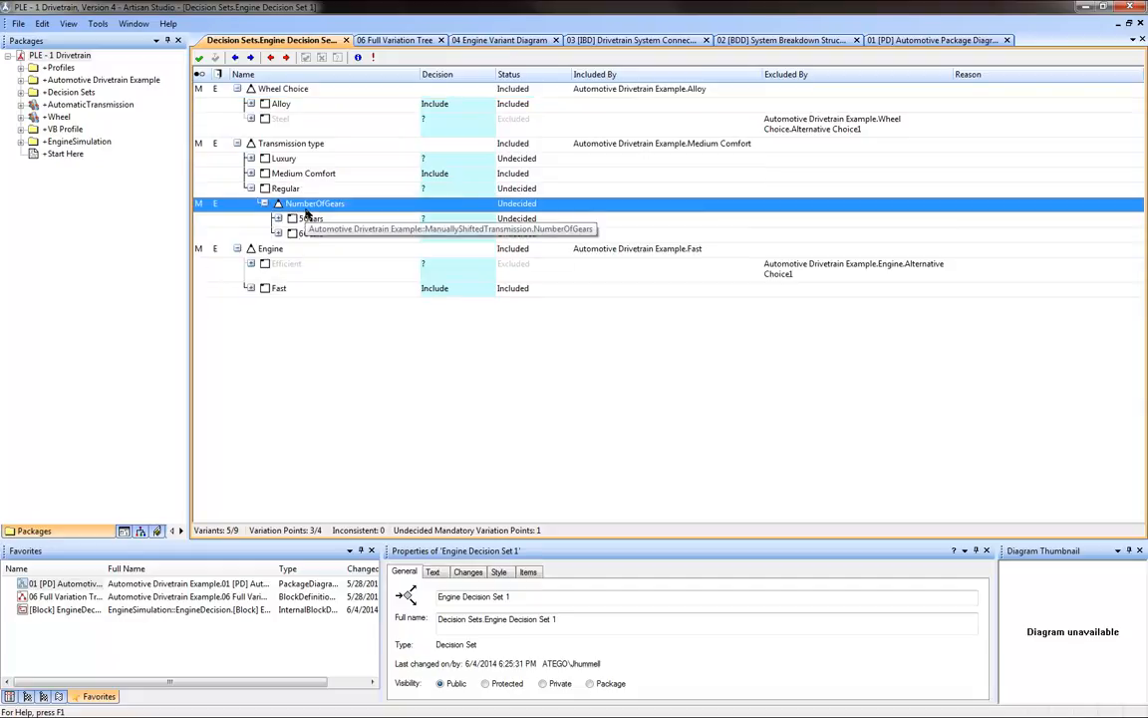
- Set the decision for the Alloy variant under Wheel Choice to Include
left_click(454, 106)
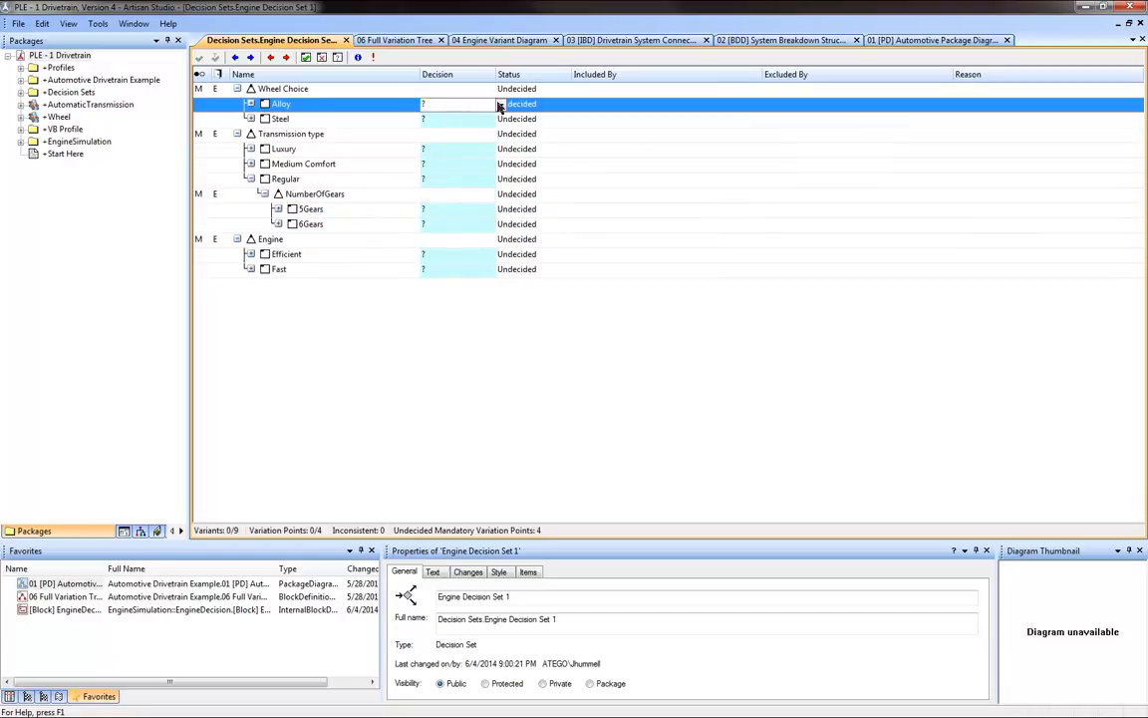
left_click(500, 105)
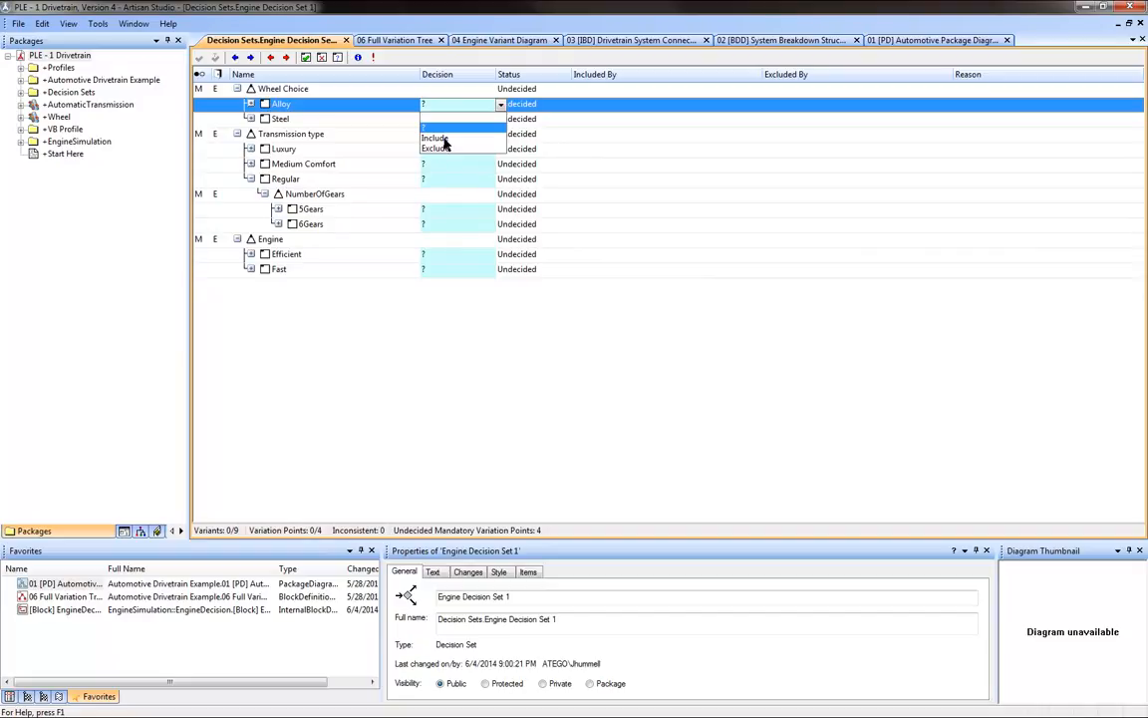
left_click(439, 139)
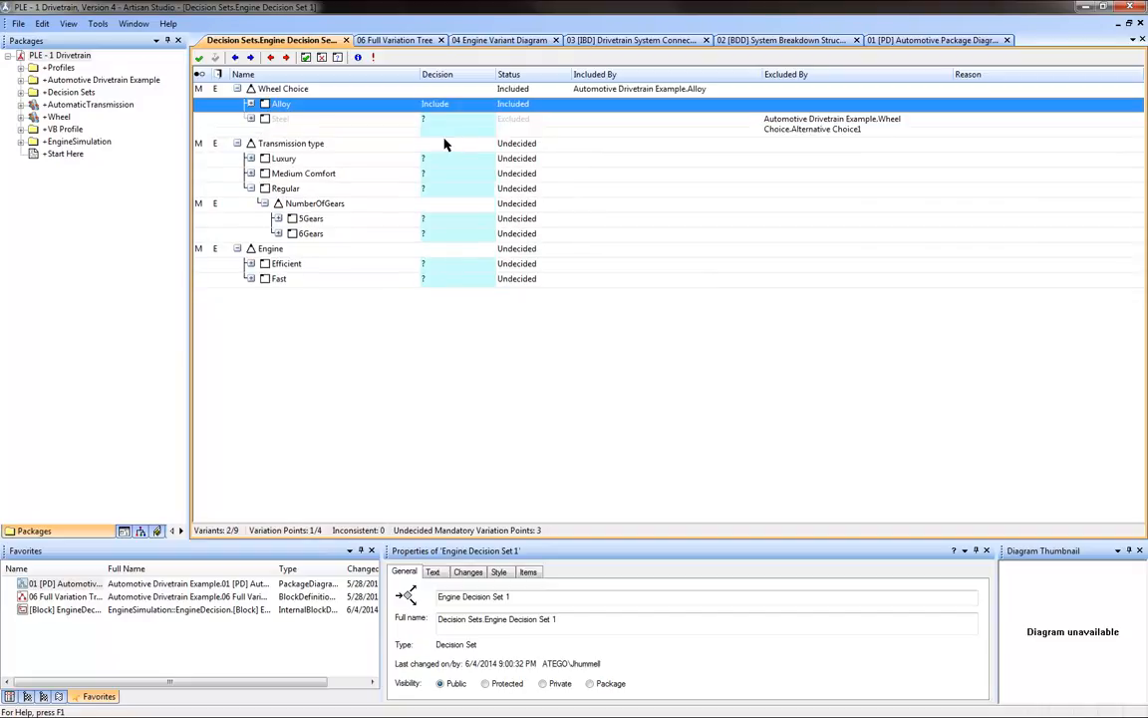
- Try including the Steel variant alongside Alloy, and set its decision back to undecided (?)
left_click(439, 121)
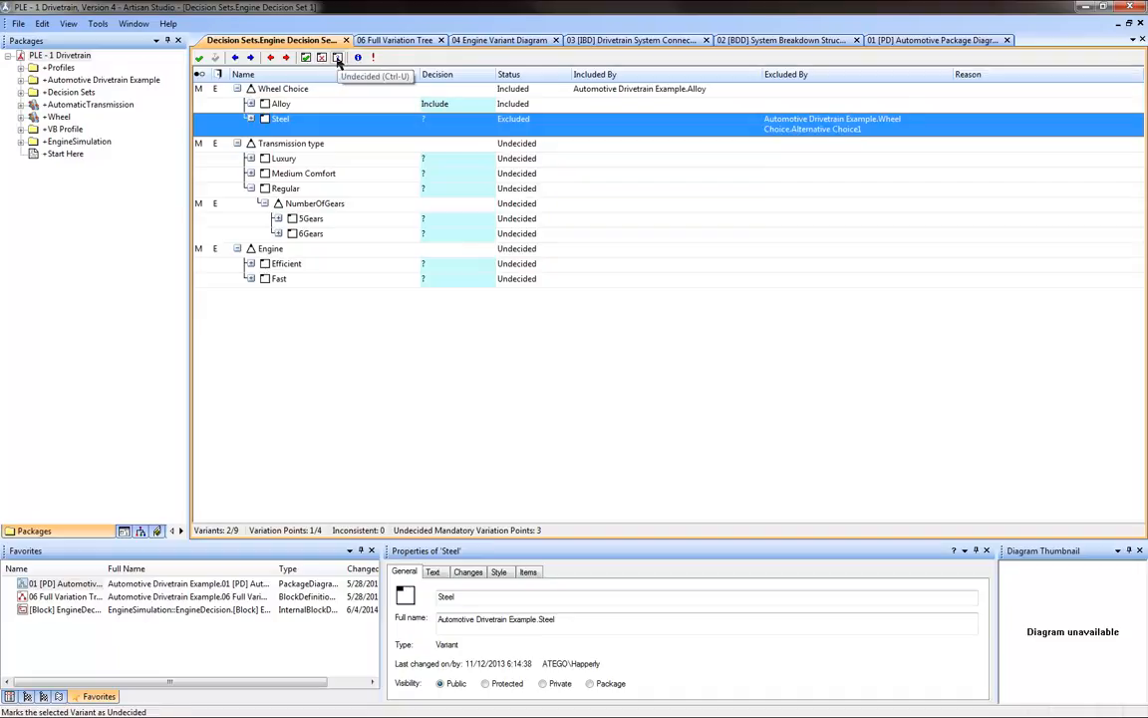
left_click(306, 57)
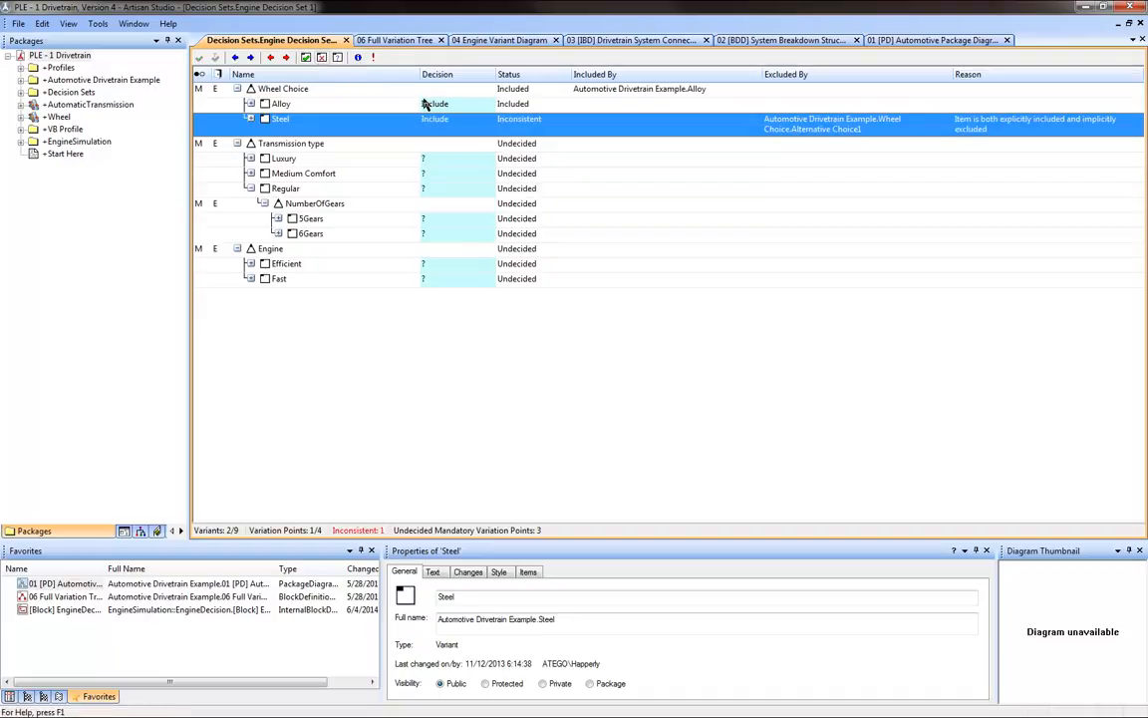
key("Down")
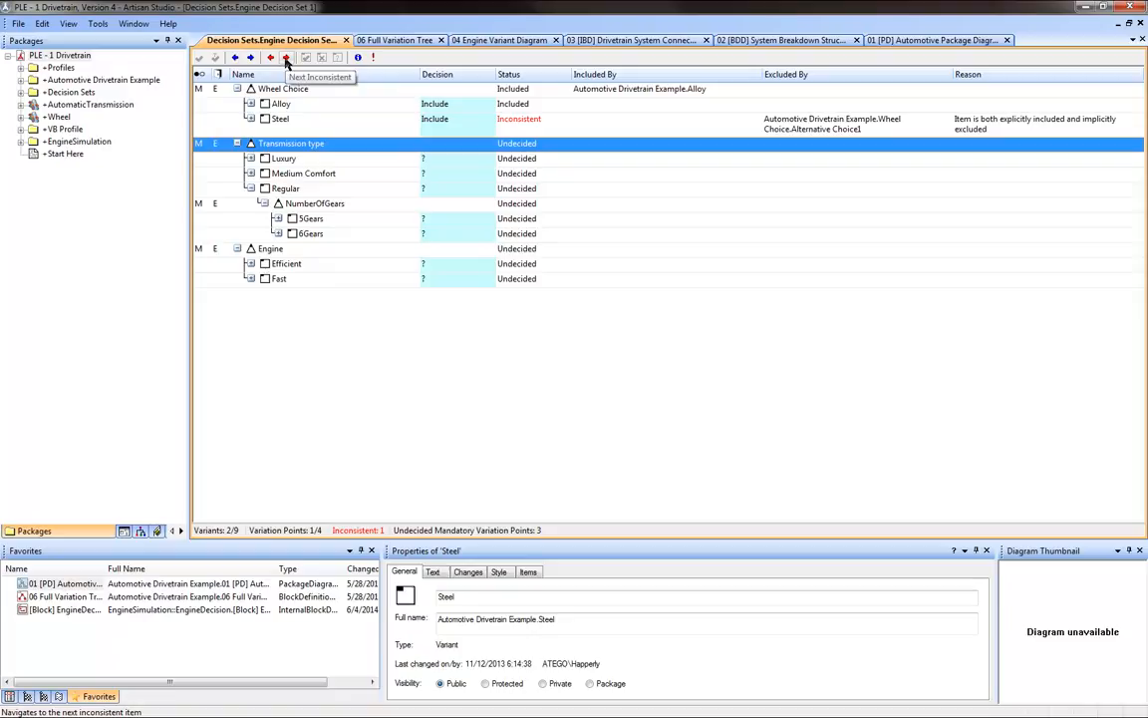
left_click(476, 126)
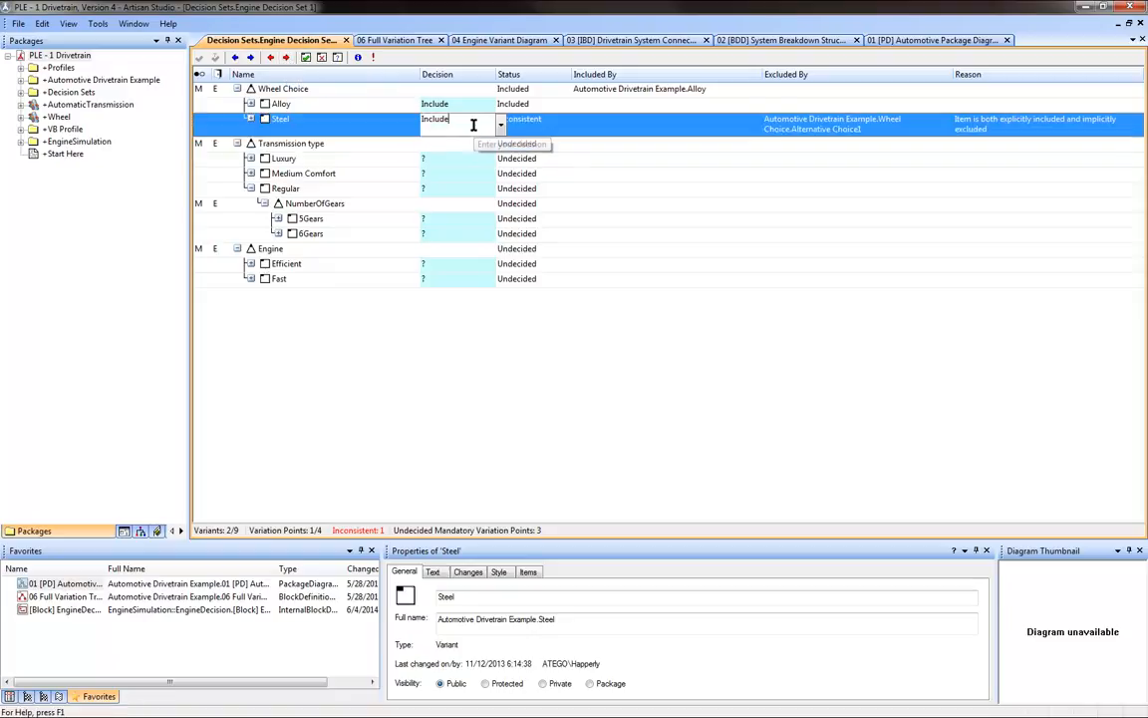
left_click(503, 130)
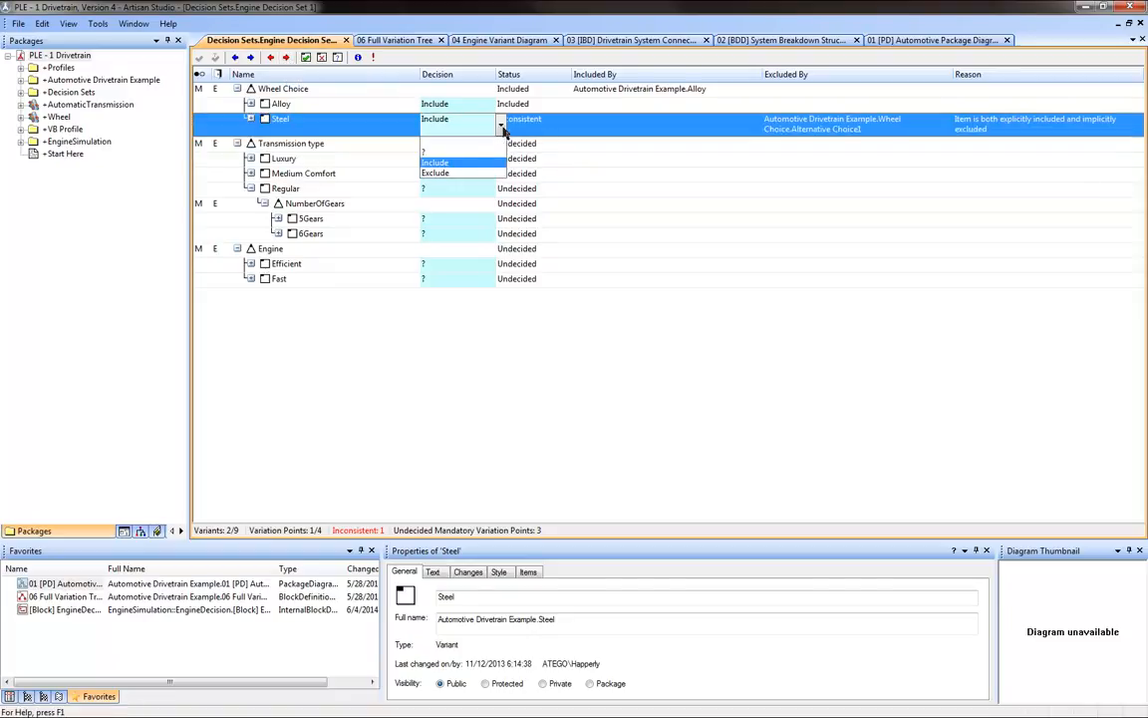
left_click(451, 150)
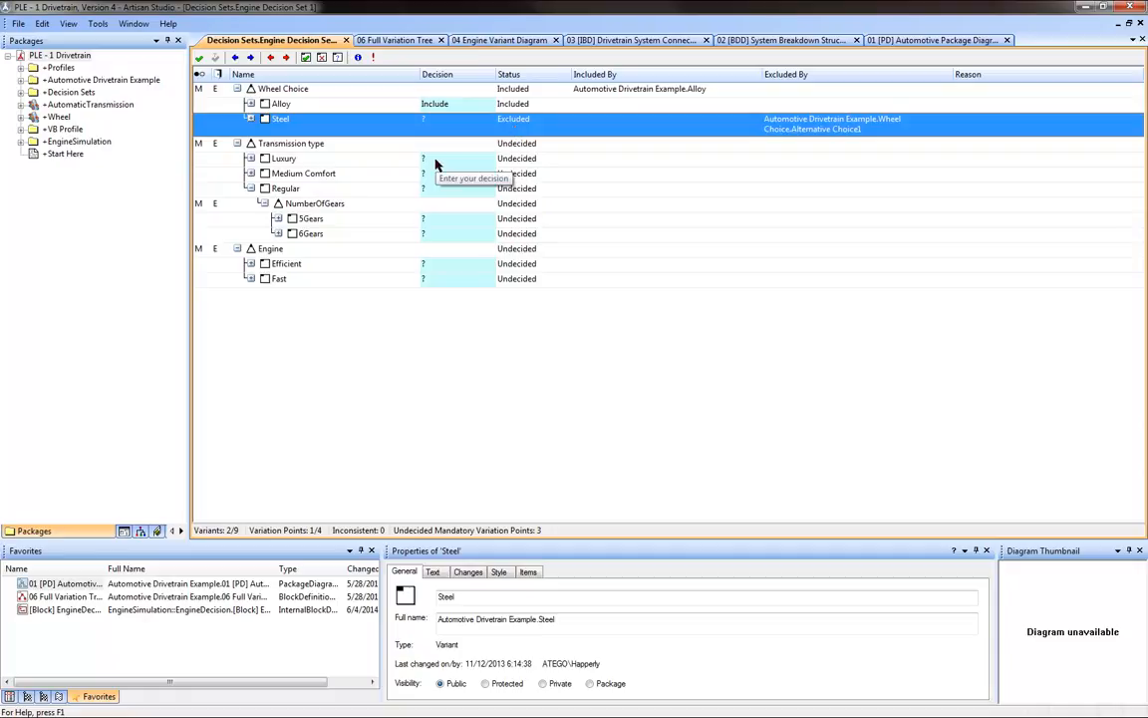
- Set the decisions for the Regular transmission and its 6Gears variant to Include
left_click(481, 188)
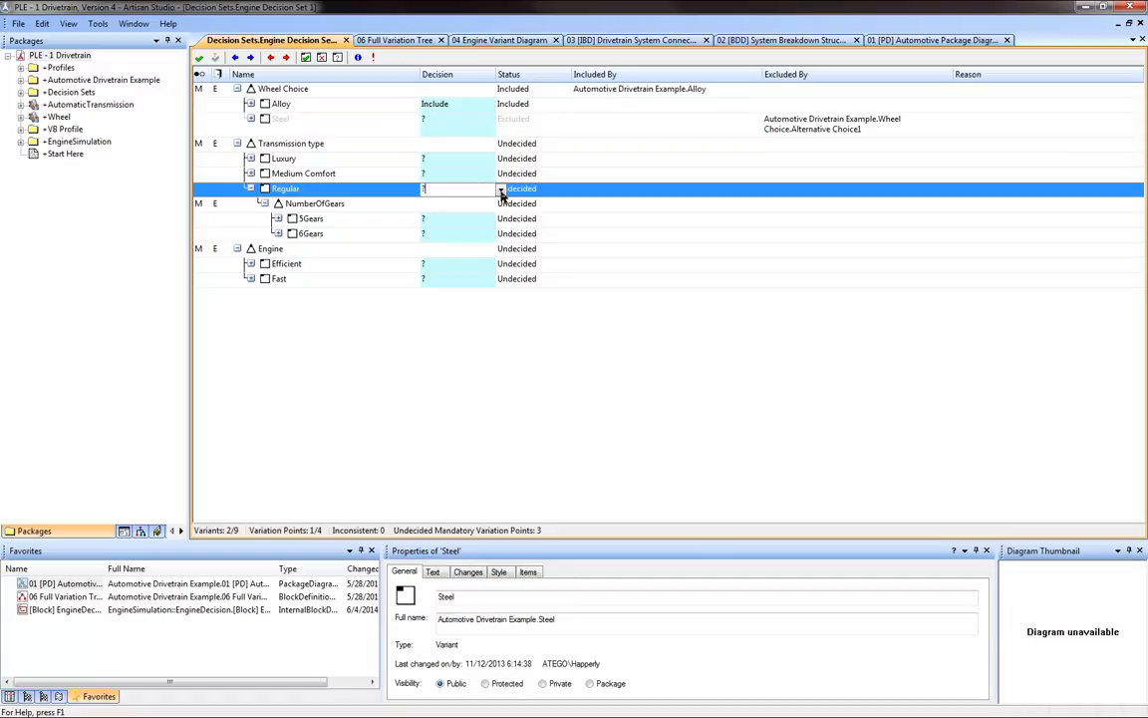
left_click(502, 189)
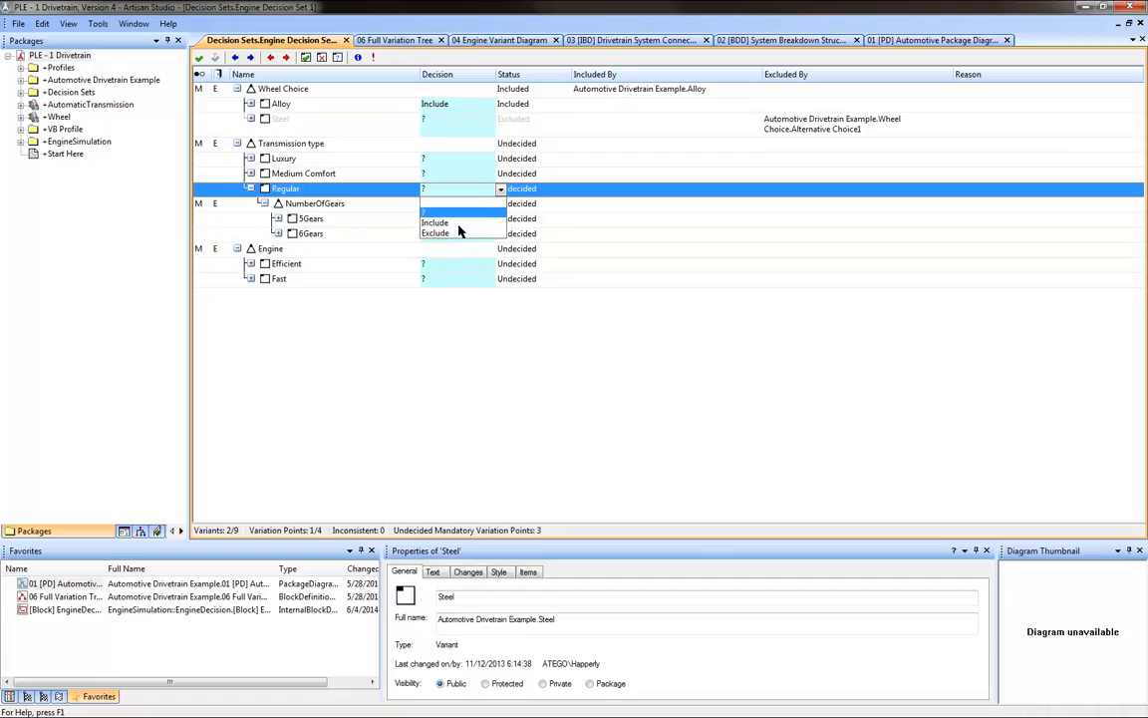
left_click(453, 215)
left_click(440, 233)
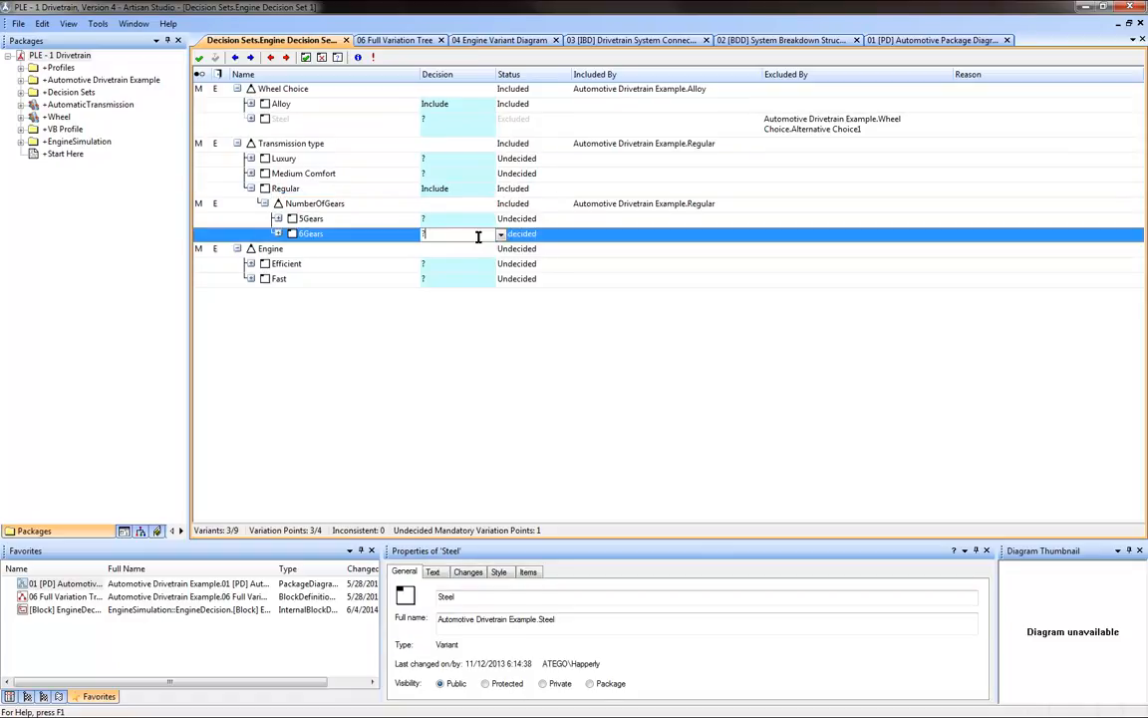
left_click(504, 237)
left_click(429, 265)
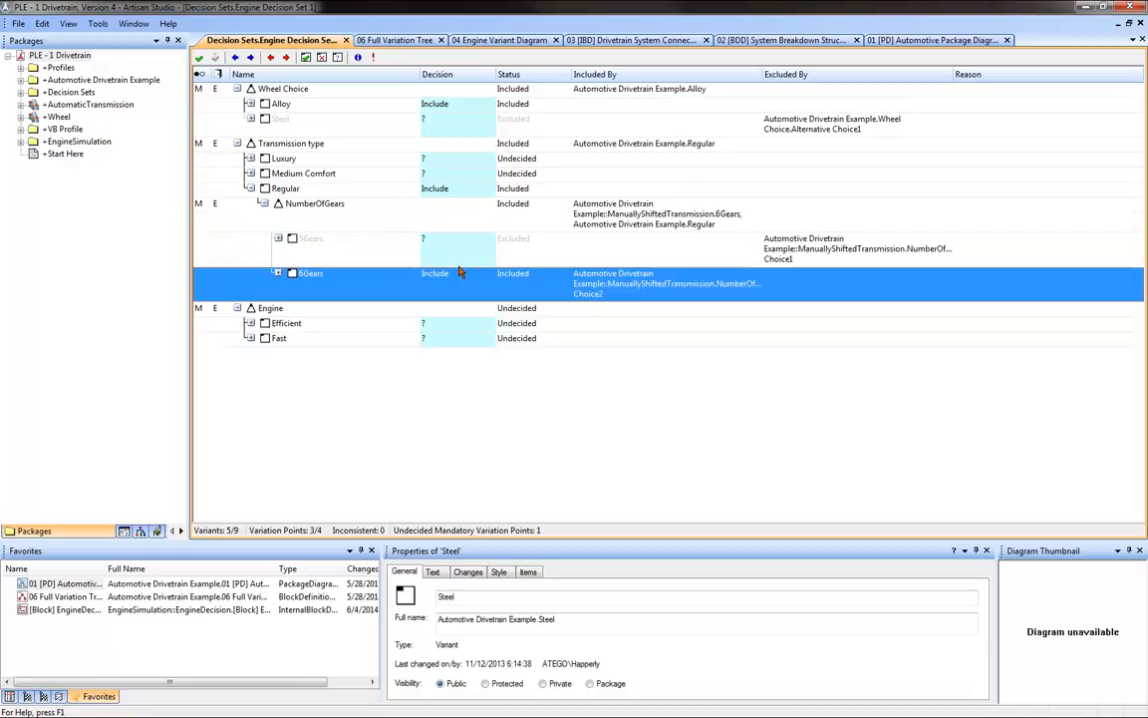
- Set the decision for the Efficient variant under Engine to Include
left_click(461, 323)
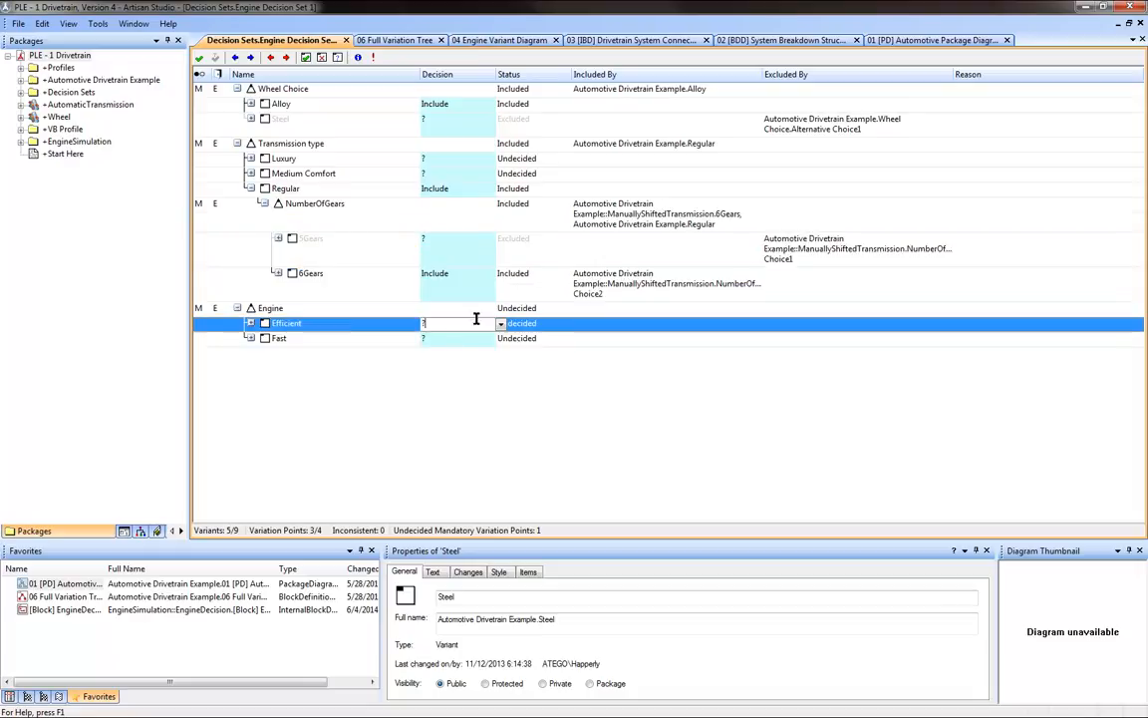
left_click(503, 325)
left_click(461, 357)
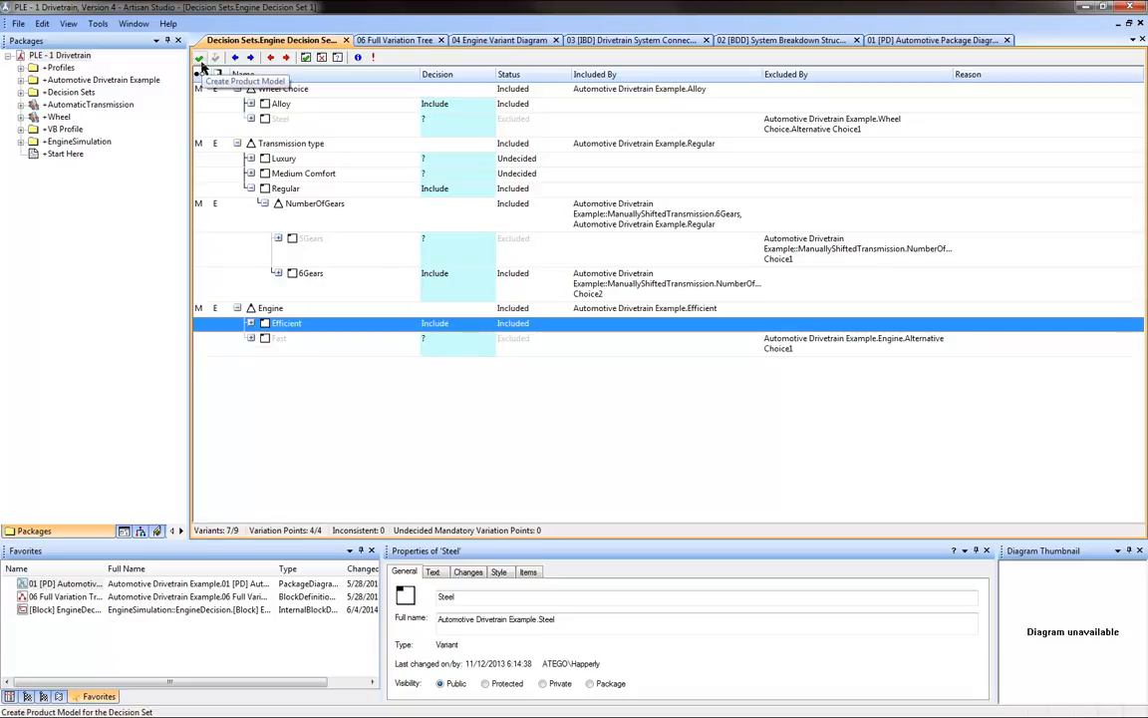
- Create the product model for Engine Decision Set 1 from the Variant Selector and confirm its creation
left_click(200, 58)
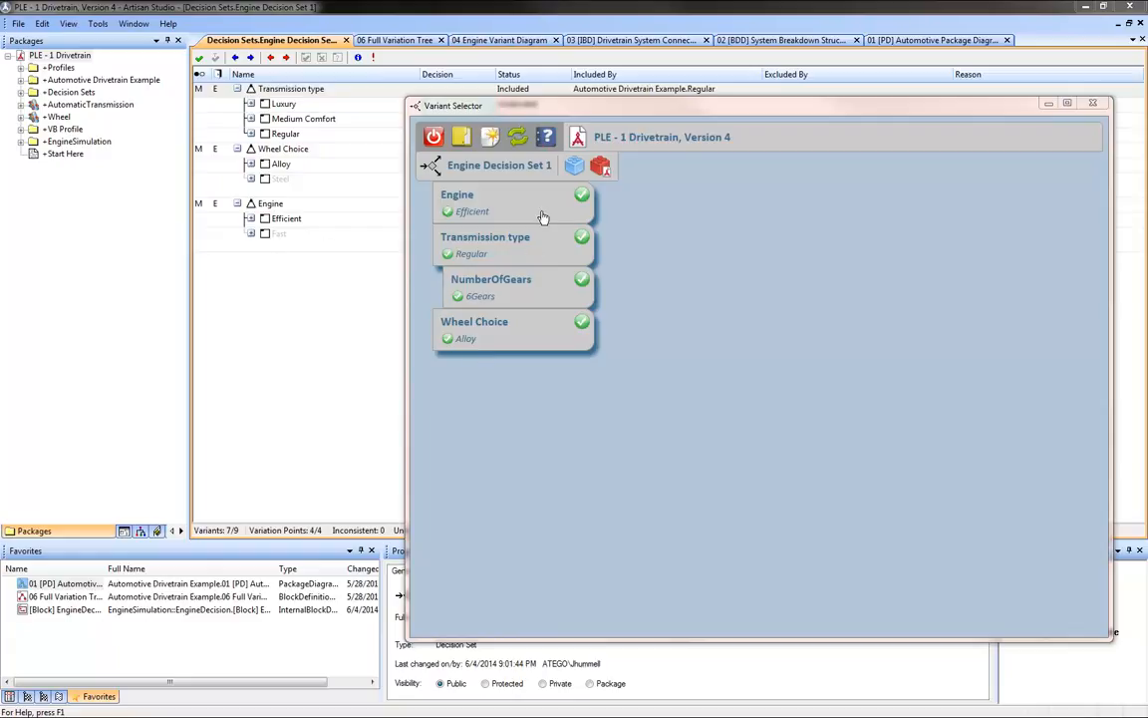
left_click(477, 212)
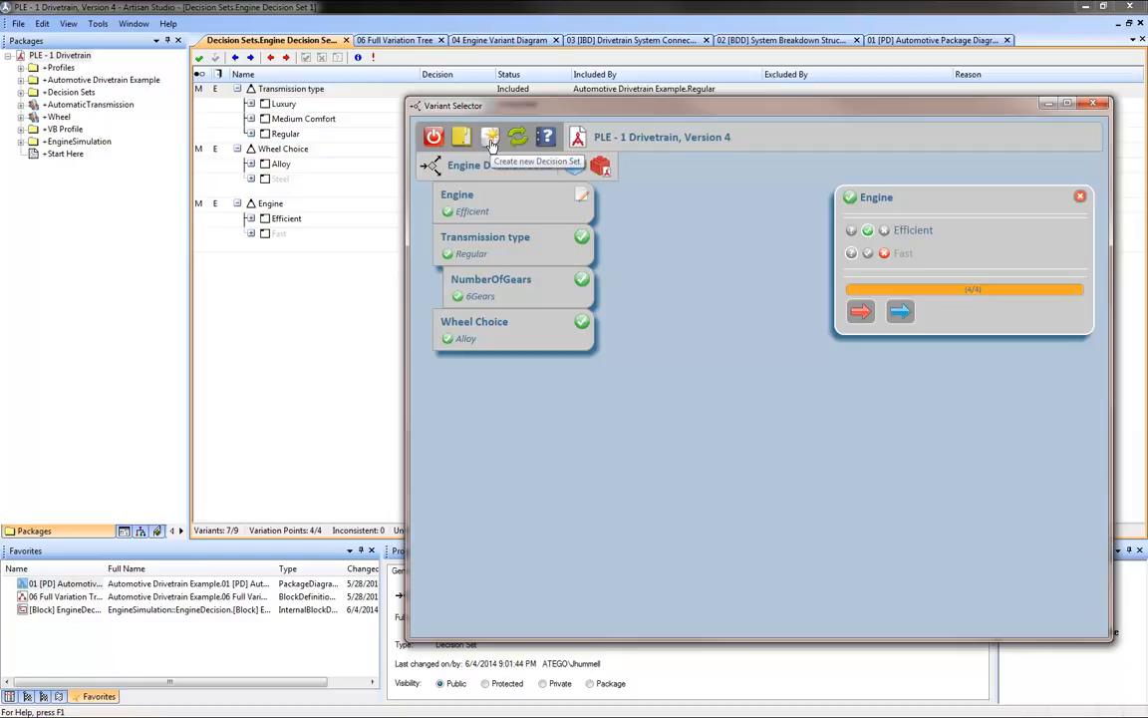
left_click(575, 170)
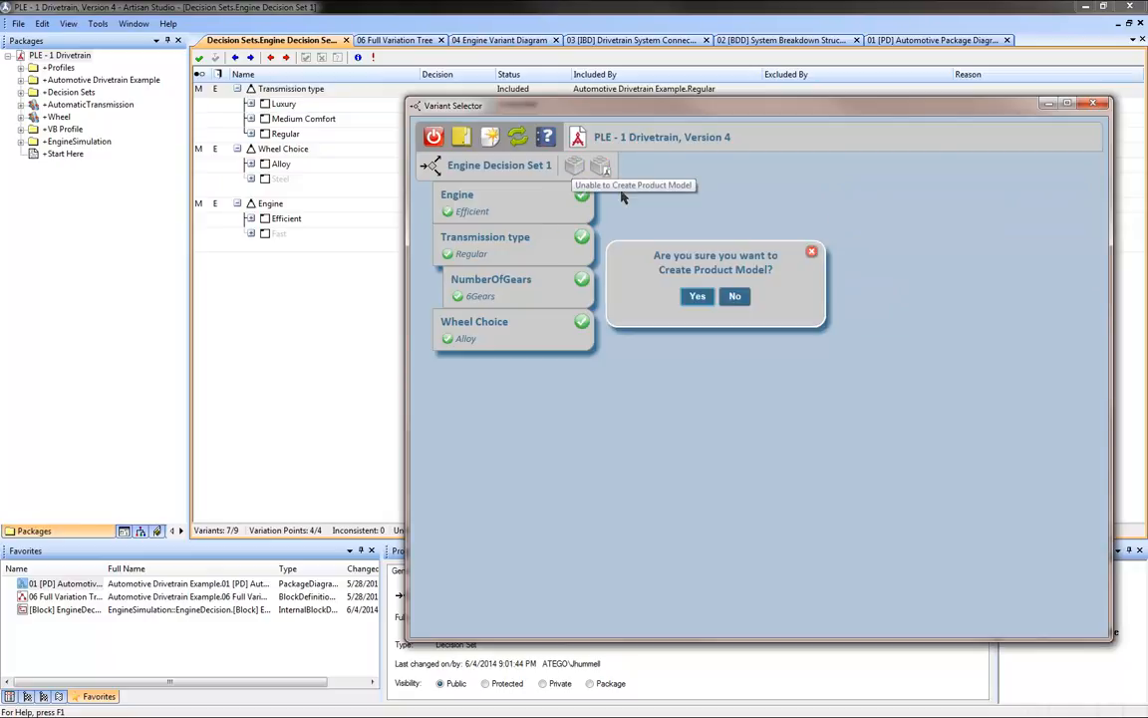
left_click(697, 296)
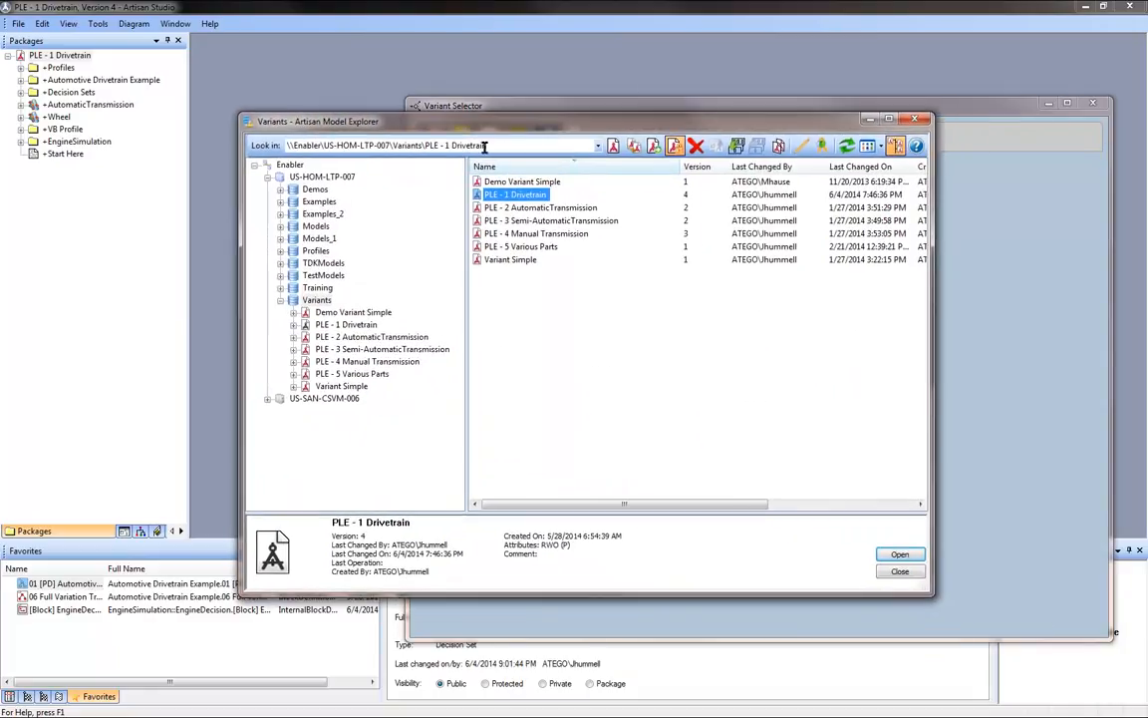
- Open version 4.0.0 of the Engine_Decision_Set_1 variant model stored beneath version 4 of PLE - 1 Drivetrain
left_click(293, 325)
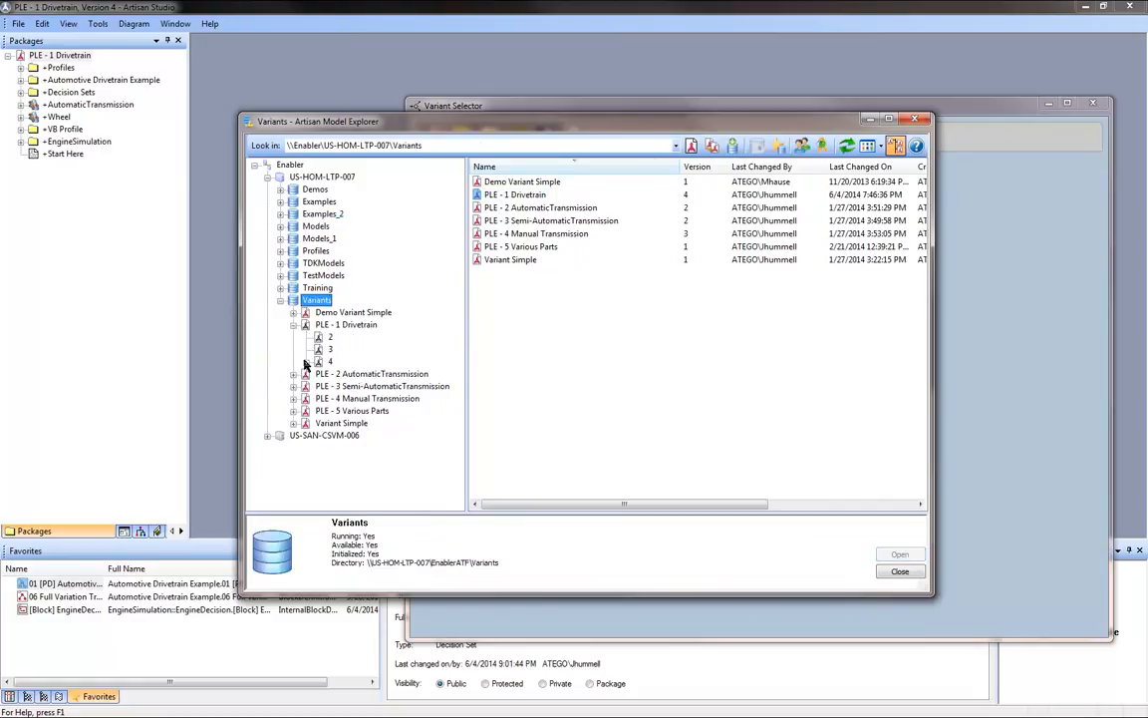
left_click(306, 361)
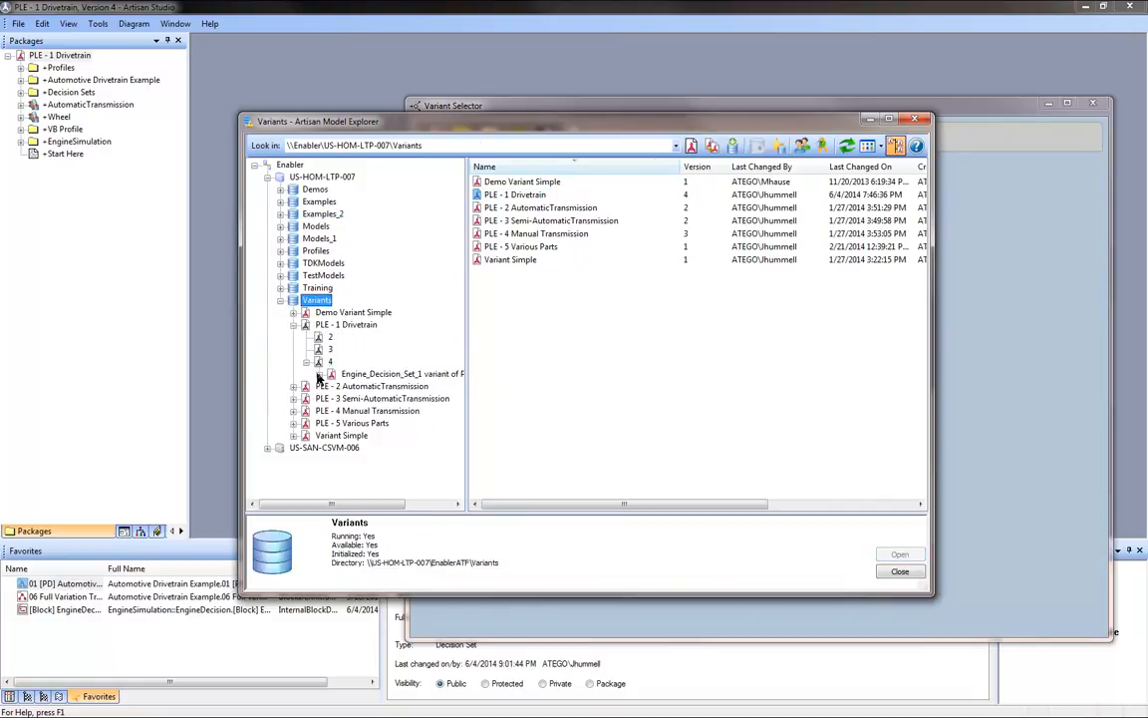
left_click(319, 374)
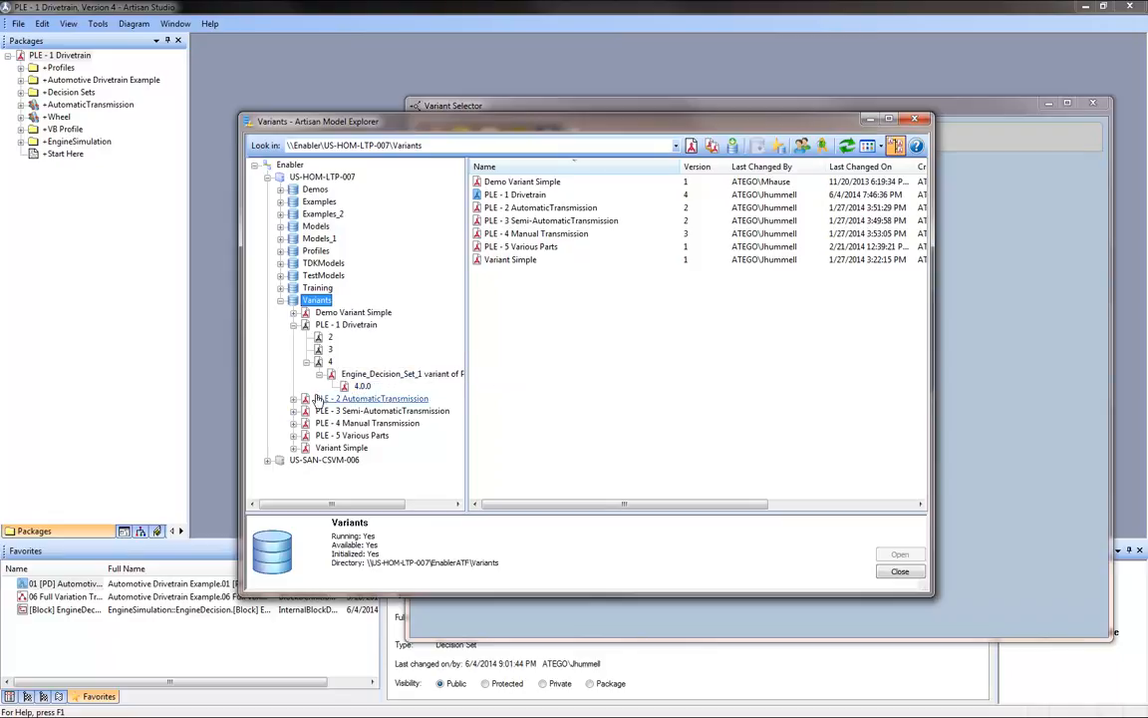
left_click(357, 387)
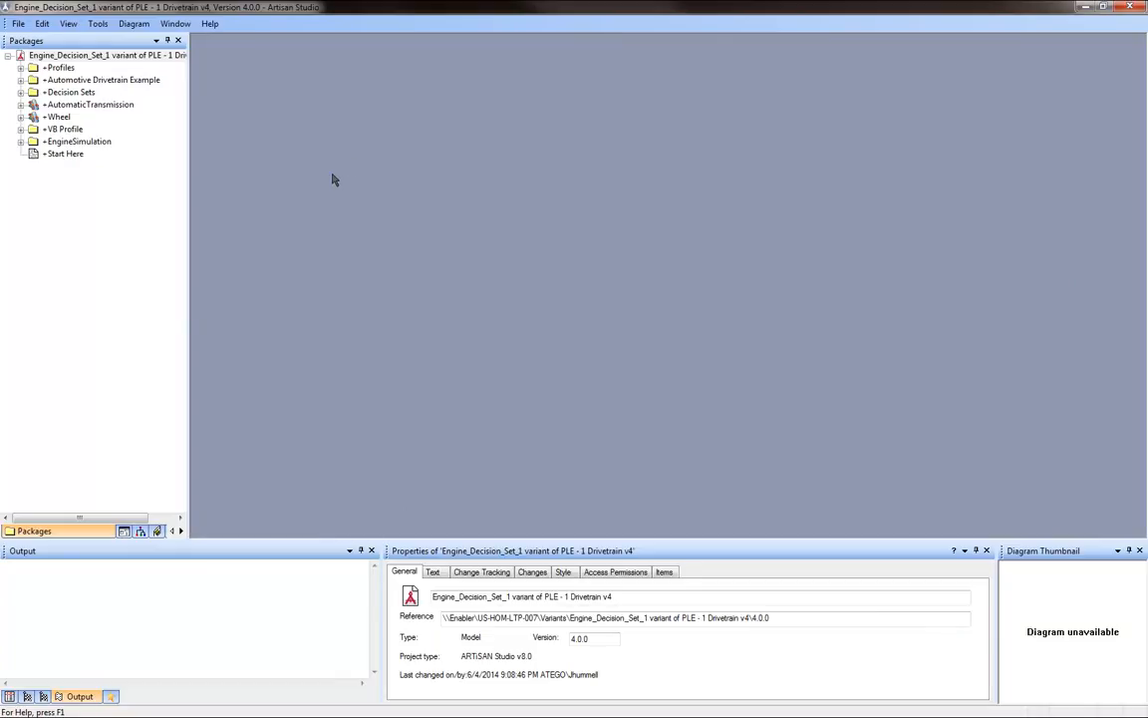
- Show the favorites of the variant model and open 01 [PD] Automotive Package Diagram
left_click(111, 695)
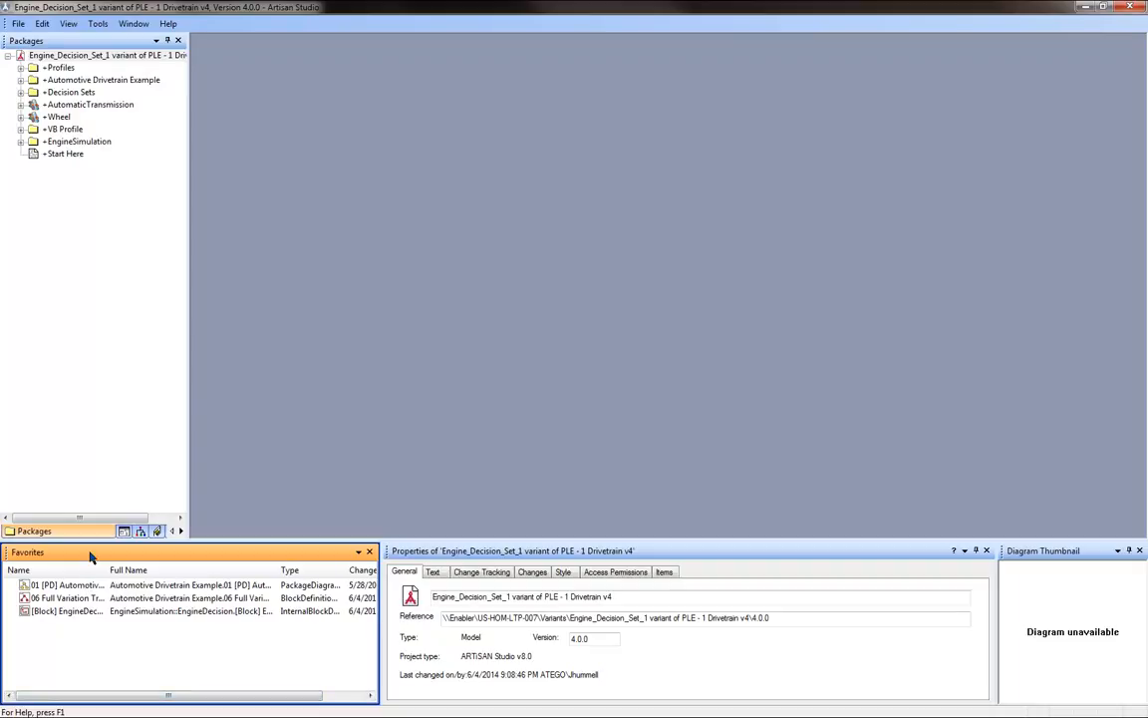
double_click(90, 552)
double_click(47, 585)
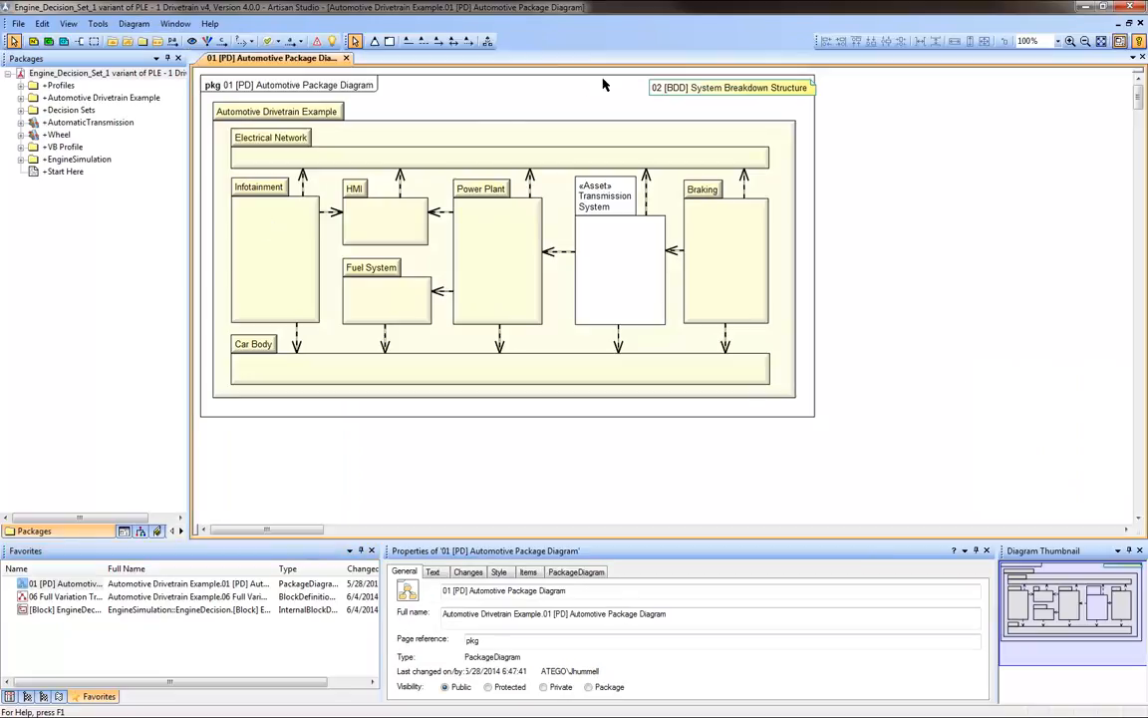
- Follow the linked diagrams from 02 [BDD] System Breakdown Structure through 03 Drivetrain System Connections and 04 Engine Variant Diagram to 06 Full Variation Tree
left_click(724, 88)
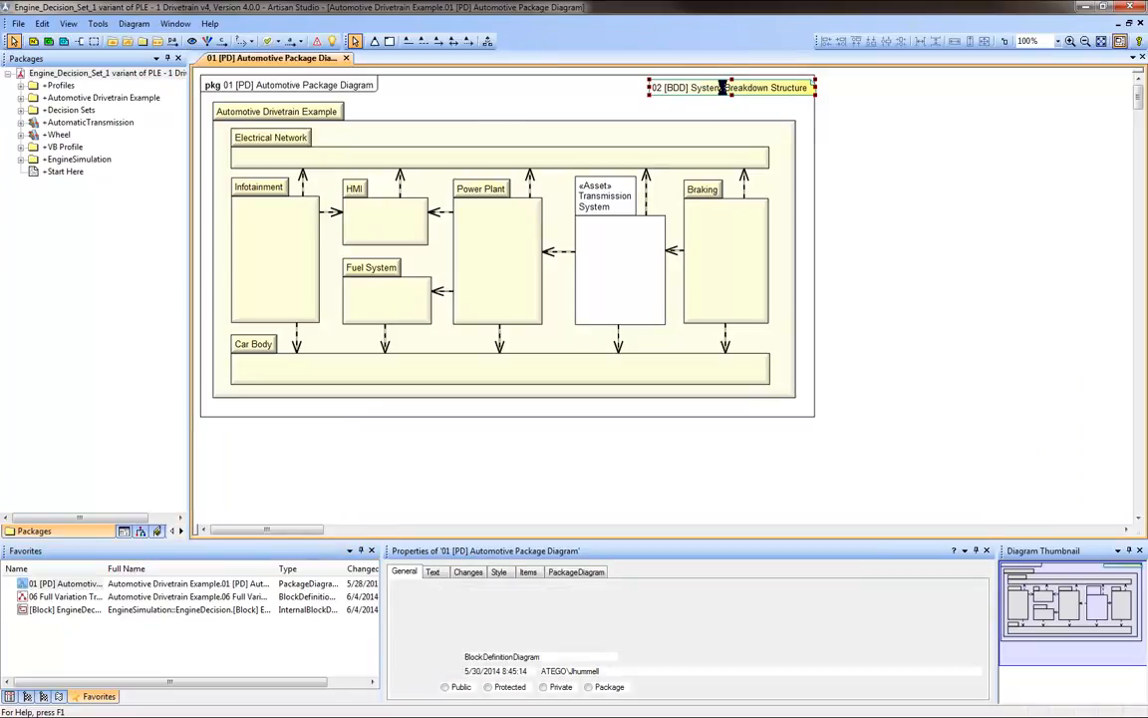
double_click(723, 88)
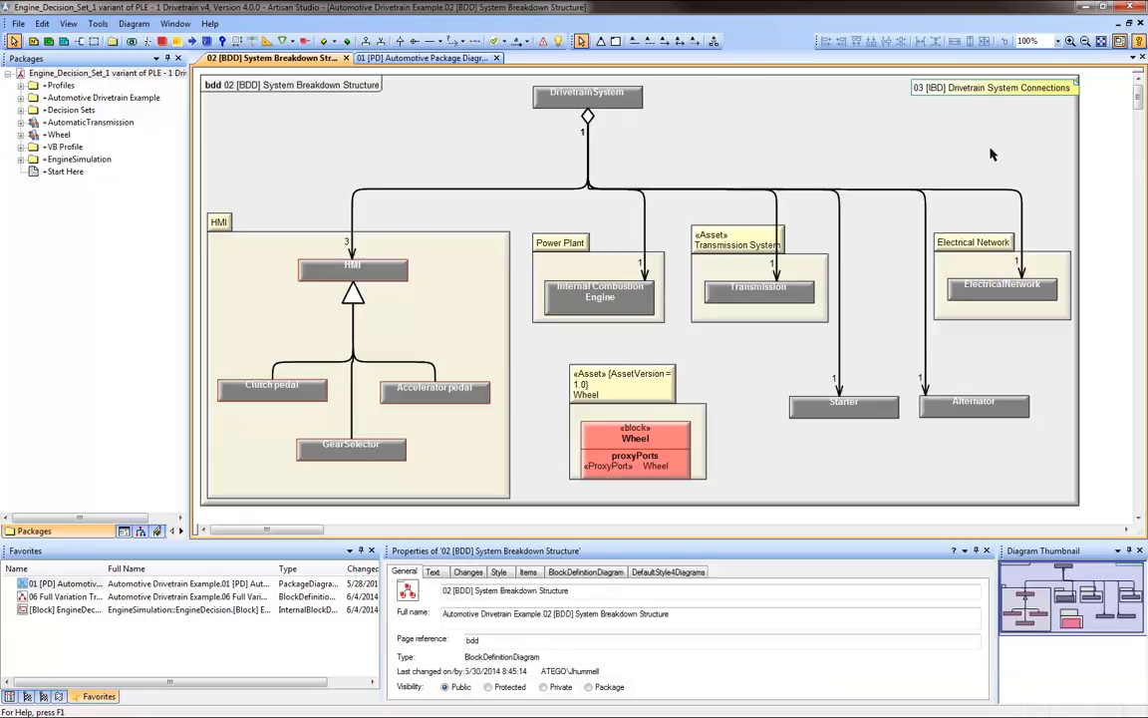
double_click(987, 89)
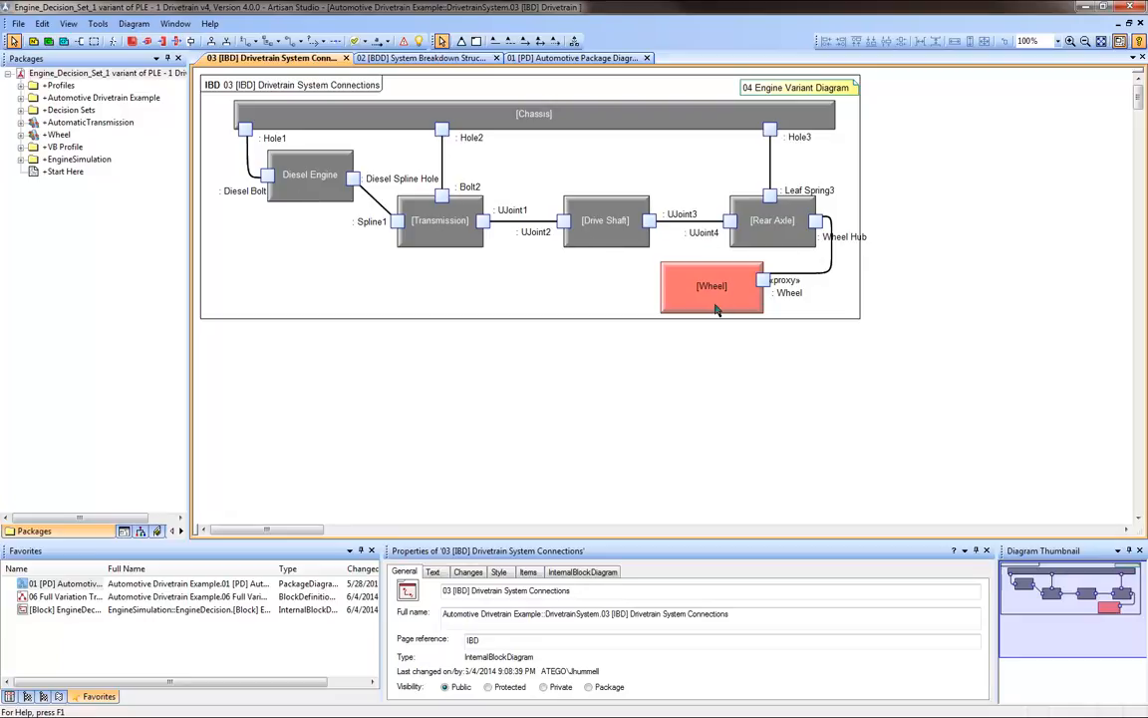
double_click(807, 88)
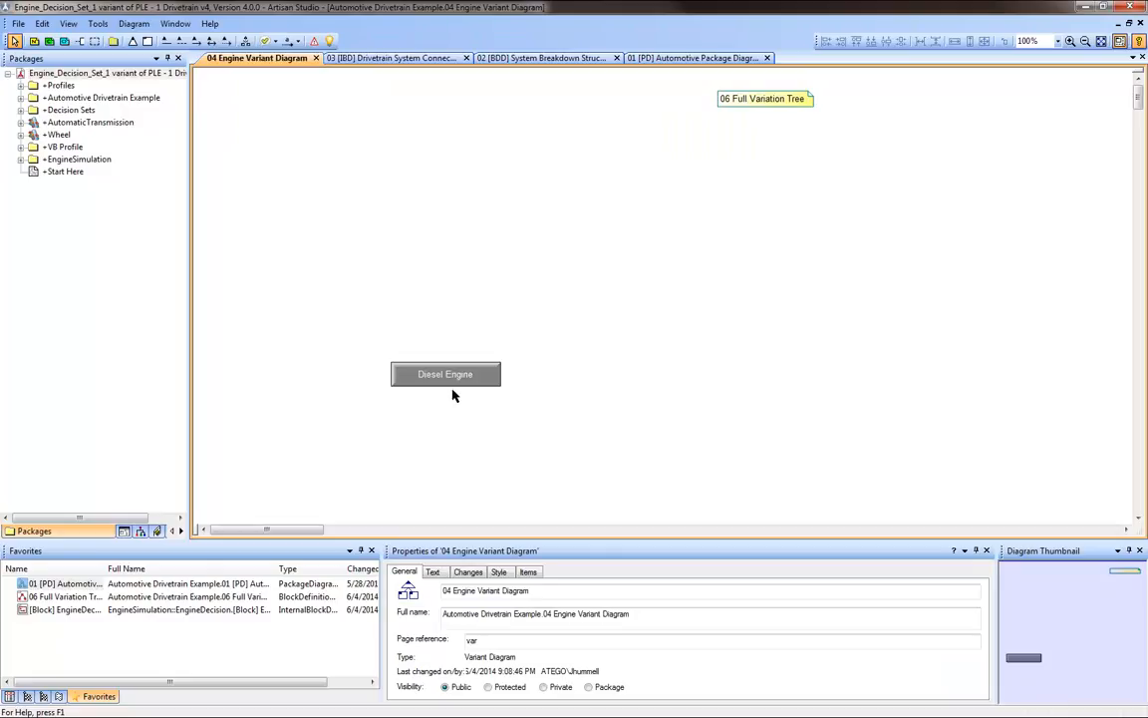
left_click(770, 102)
double_click(769, 102)
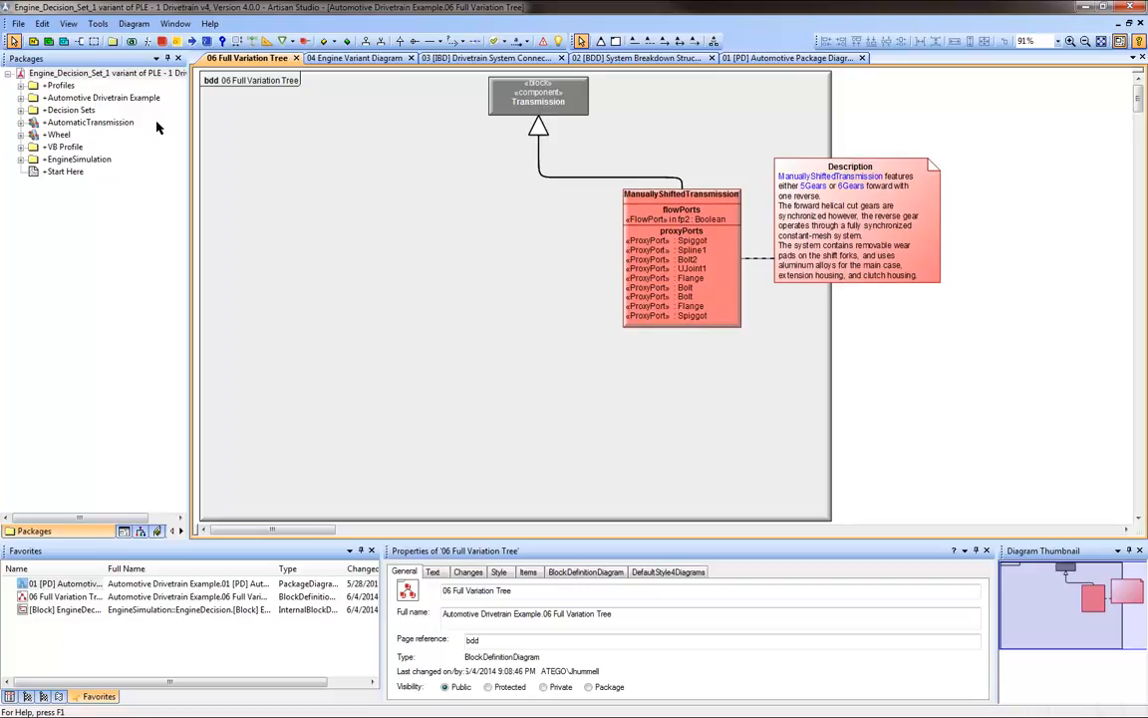
- Expand the EngineSimulation package down to the EngineDecision block and open its [Block] EngineDecision [1] internal block diagram
left_click(22, 162)
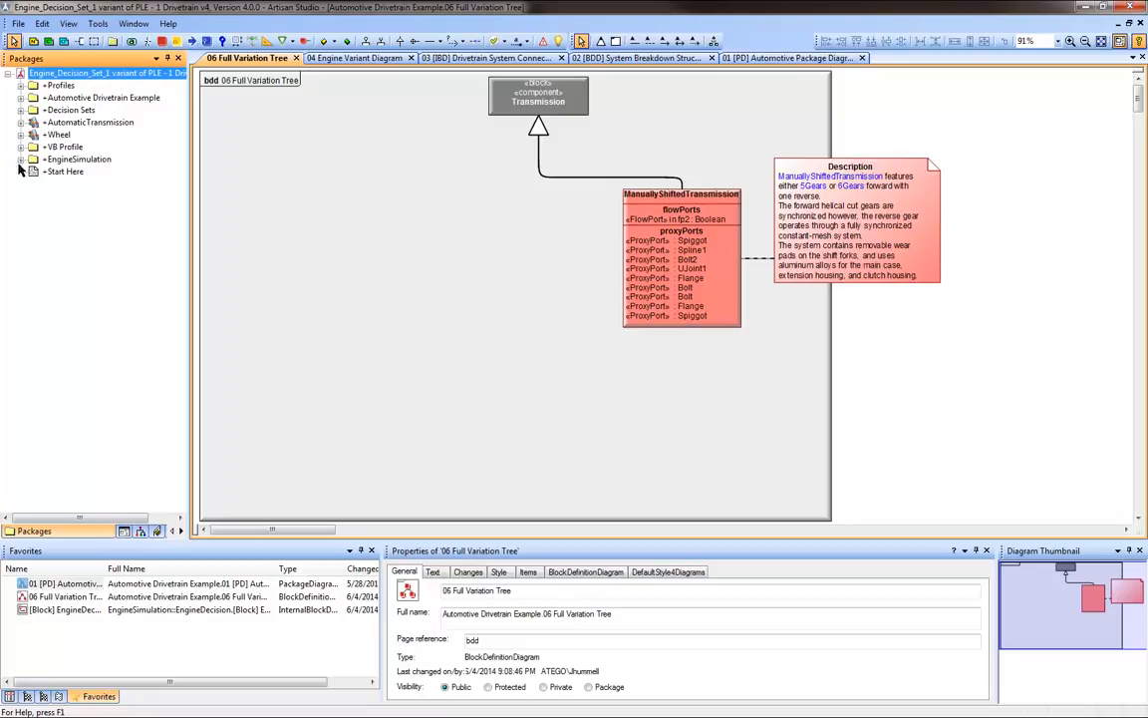
left_click(33, 171)
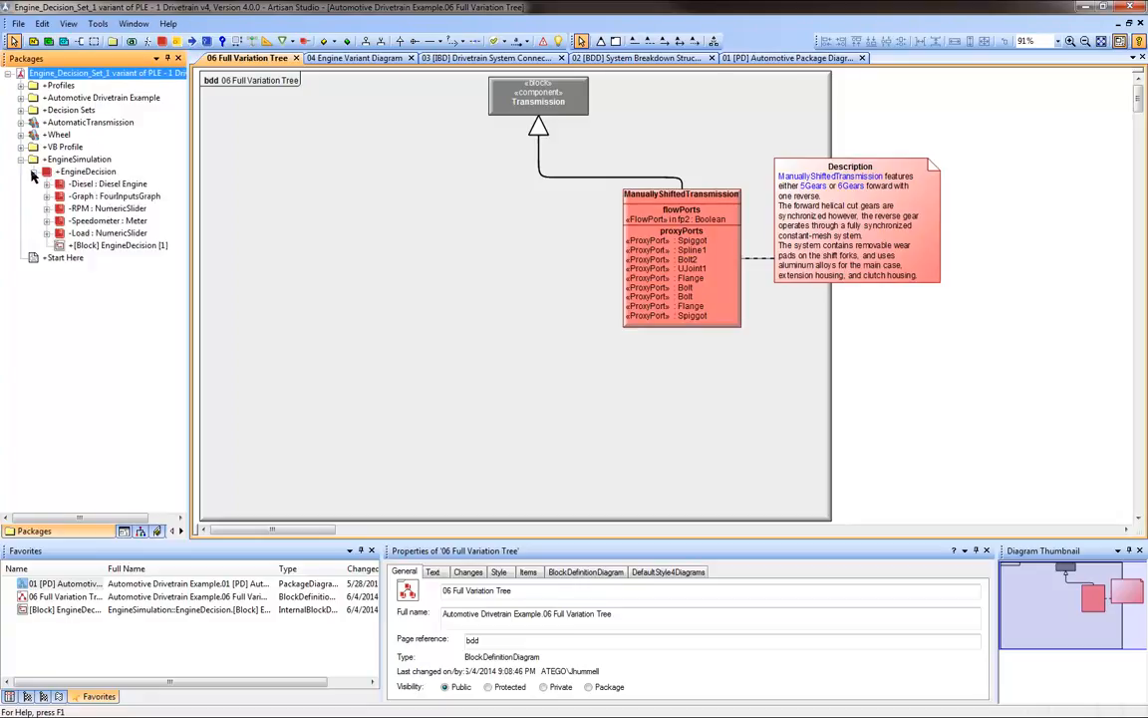
left_click(80, 246)
double_click(80, 247)
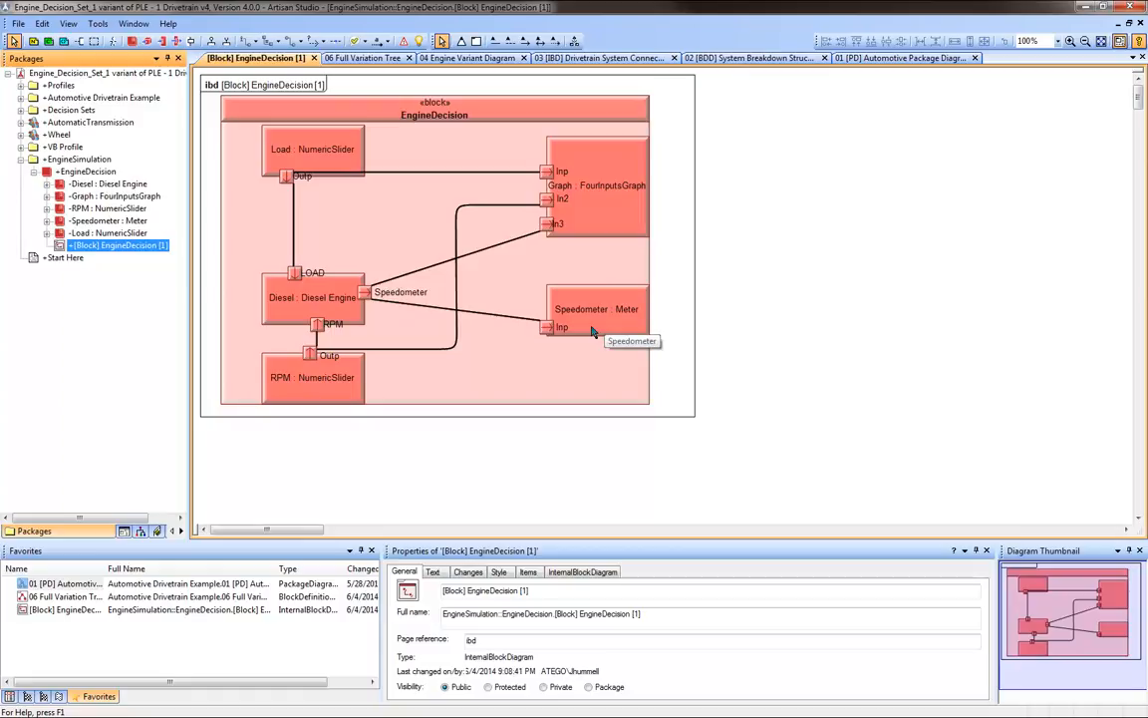
- Launch the SySim simulation of the EngineDecision block
right_click(409, 106)
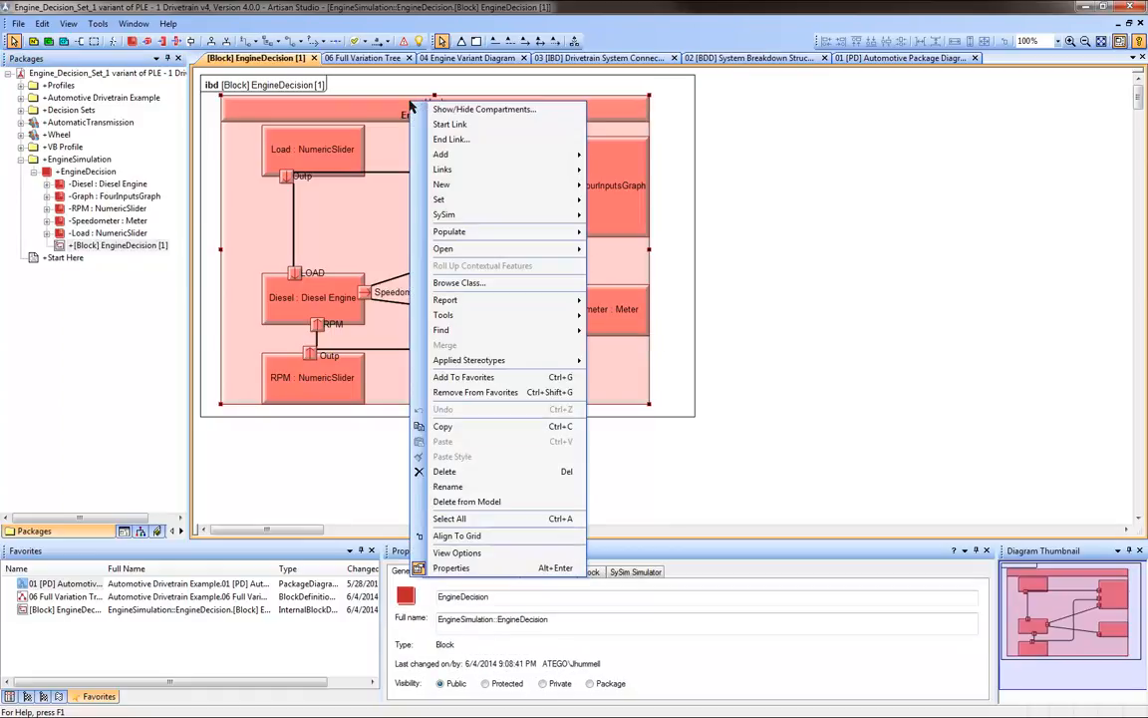
mouse_move(467, 331)
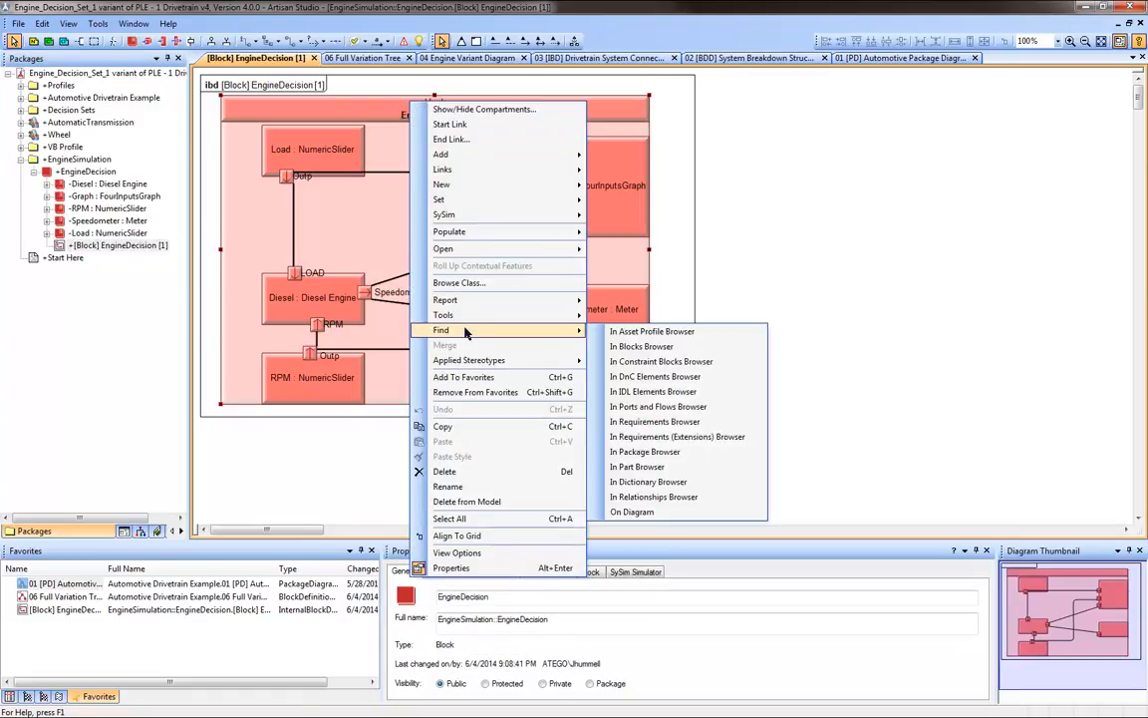
mouse_move(573, 200)
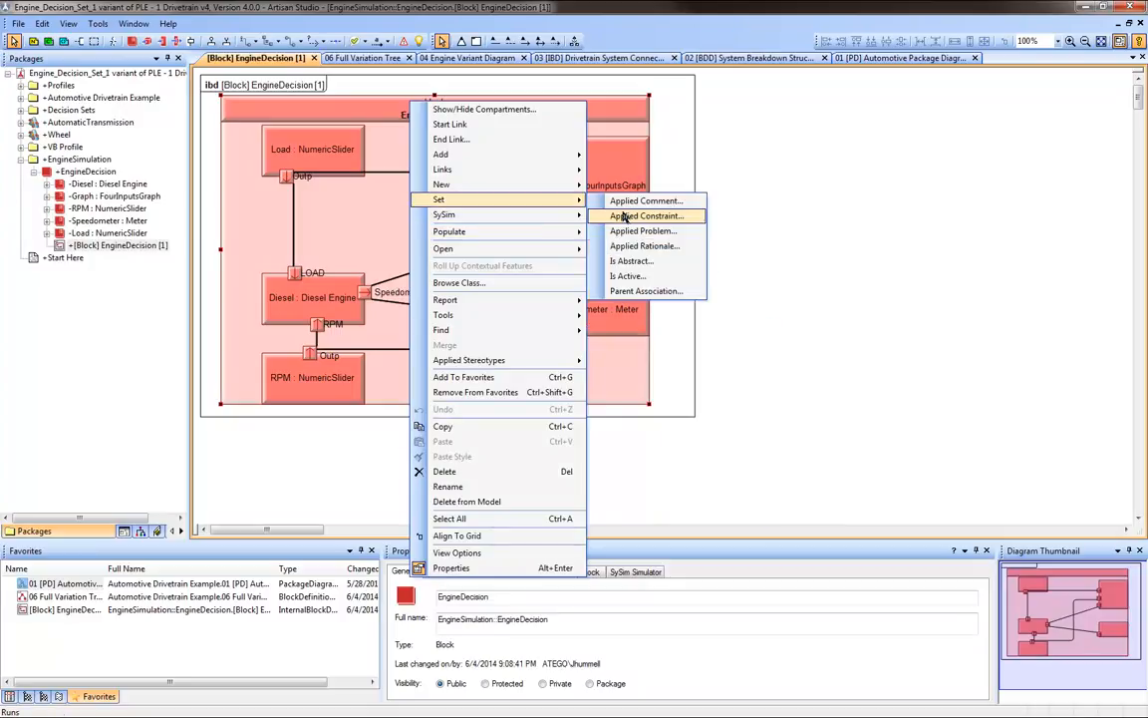
left_click(593, 219)
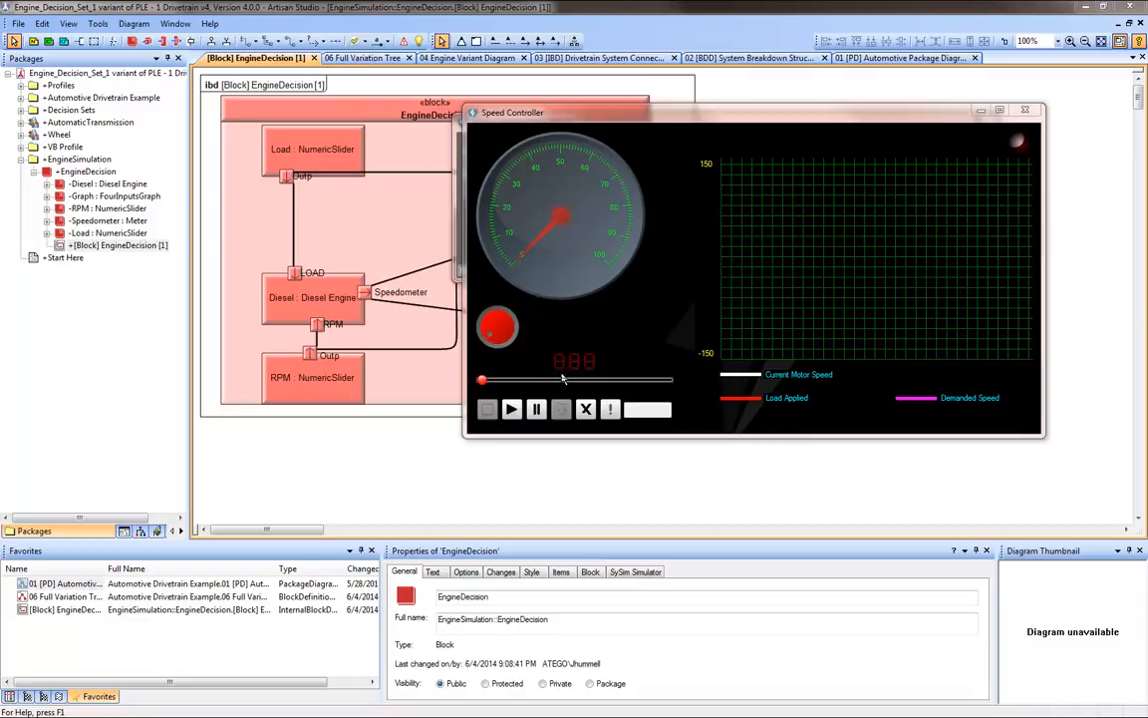
- Set the Speed Controller's speed slider to its maximum, run the diesel engine simulation, and pause it
left_click_drag(483, 381, 667, 380)
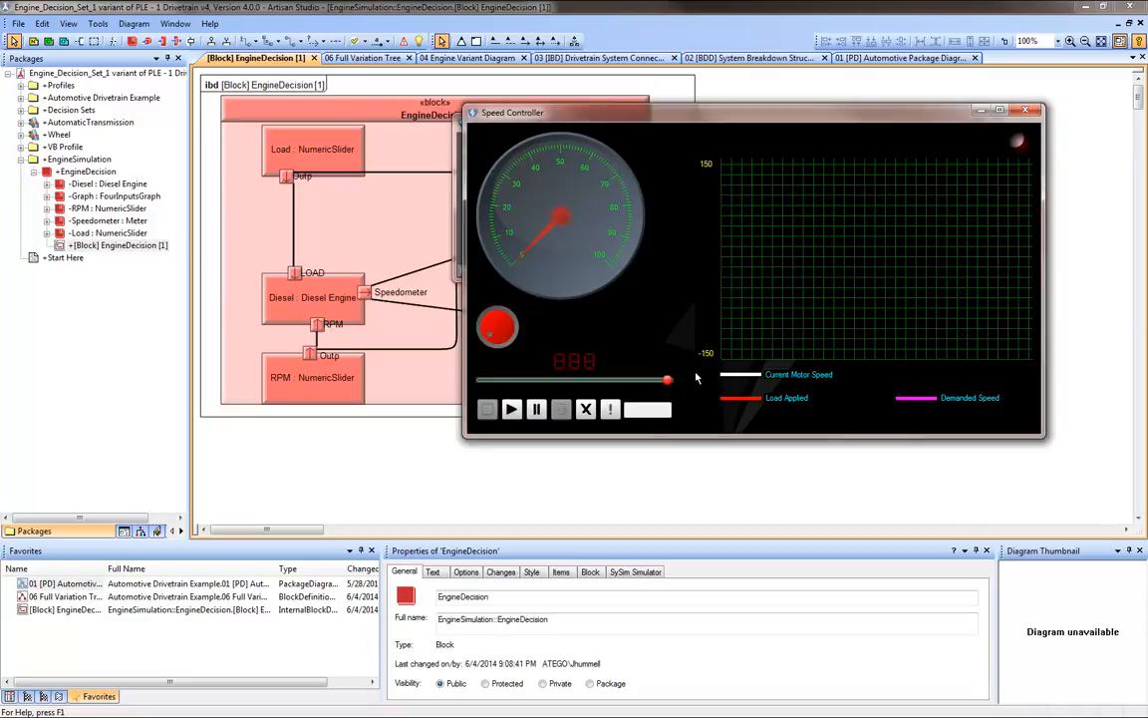
left_click(511, 411)
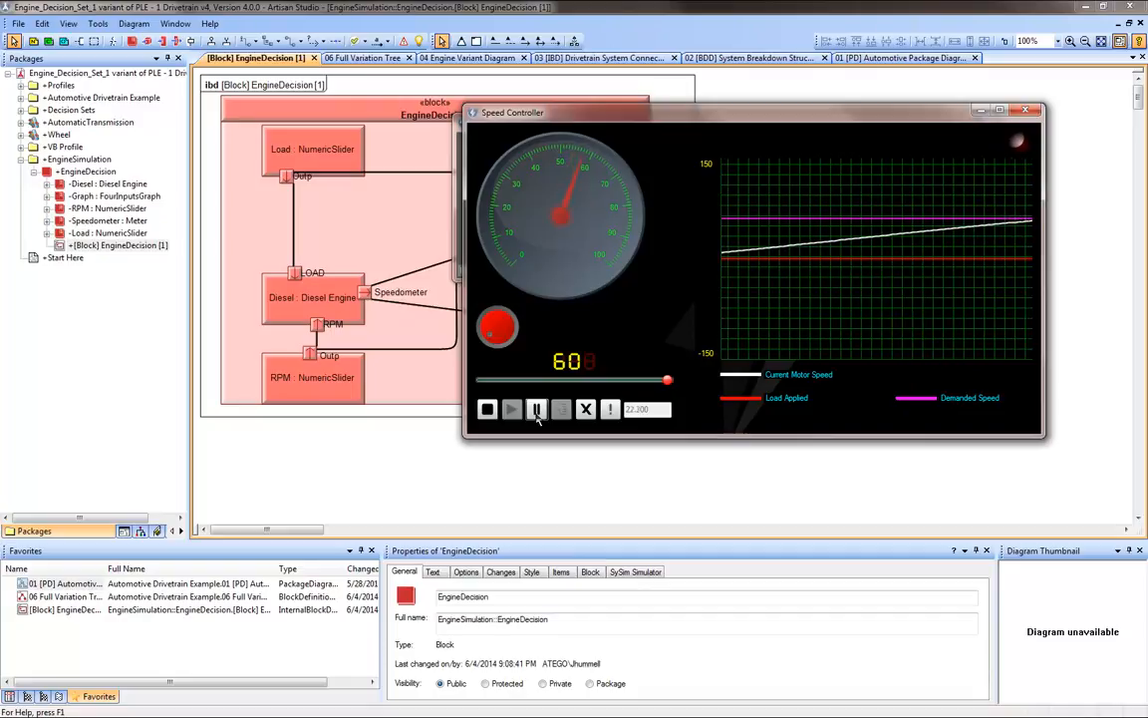
left_click(537, 408)
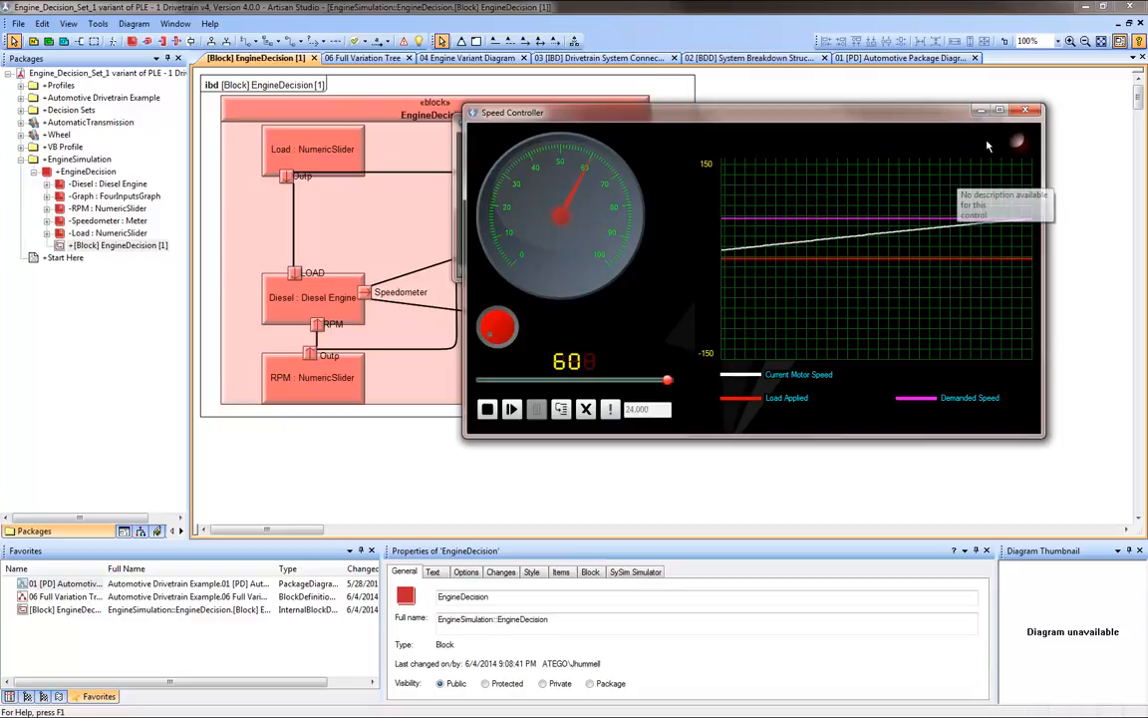
- Close the Speed Controller and SySim windows along with the Engine_Decision_Set_1 variant model
left_click(1024, 112)
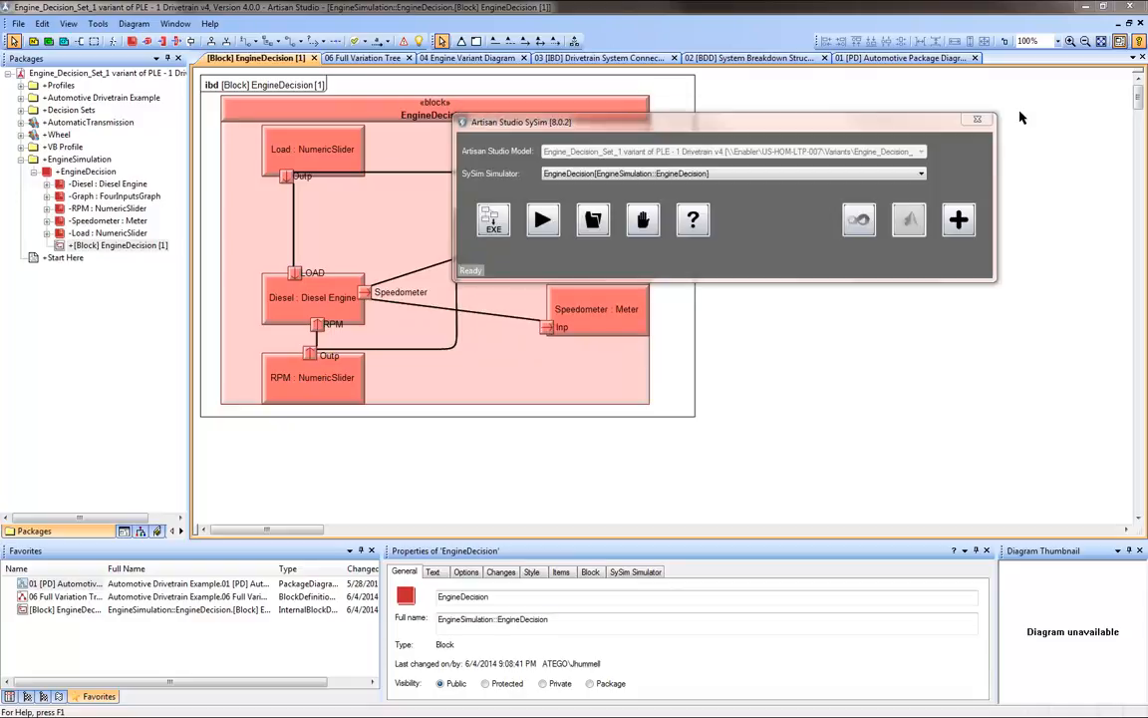
left_click(977, 119)
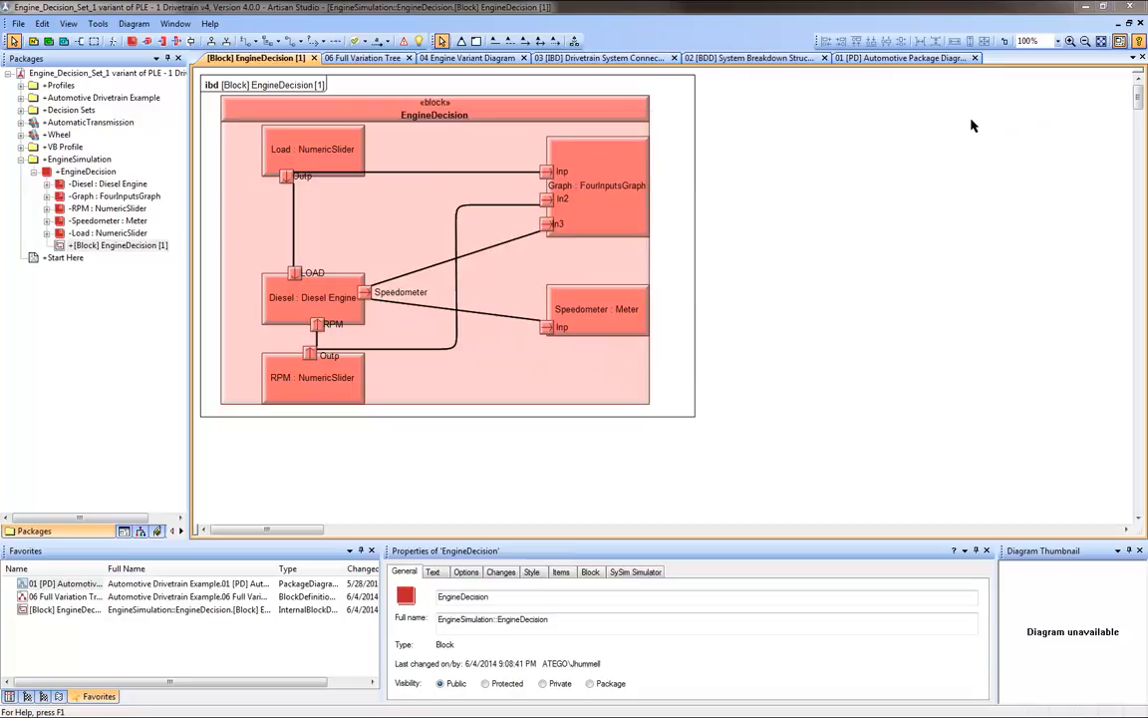
left_click(1130, 8)
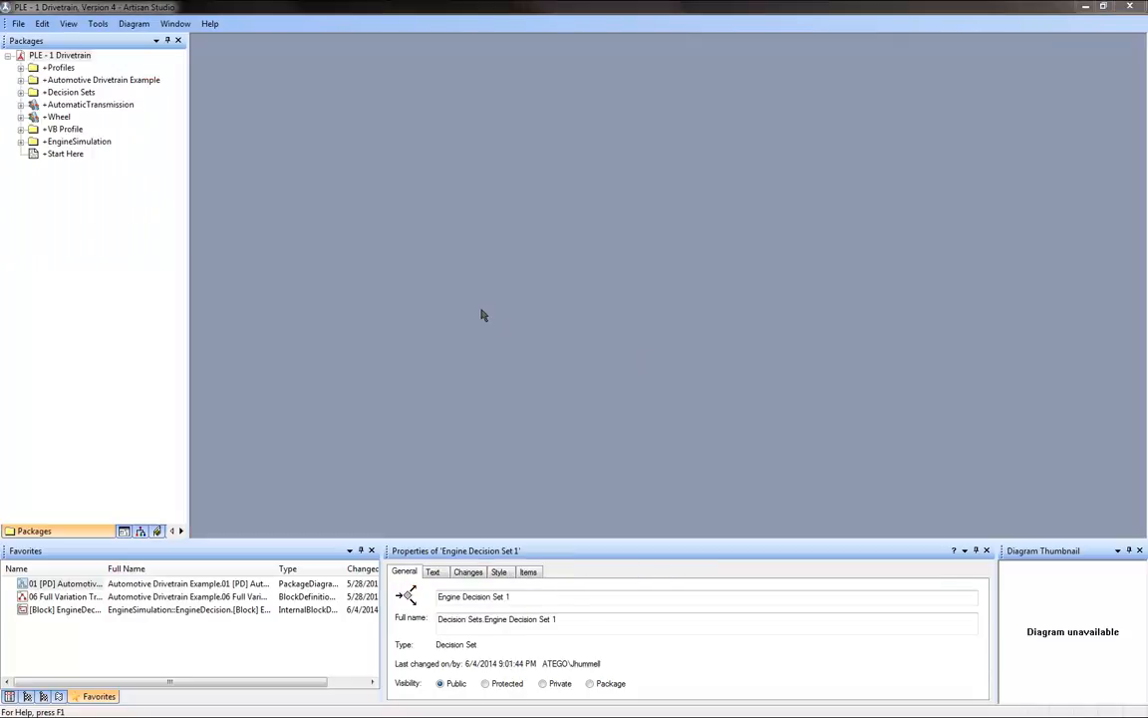
- Open Engine Decision Set 1 from the Decision Sets package of PLE - 1 Drivetrain for editing
left_click(21, 90)
right_click(75, 108)
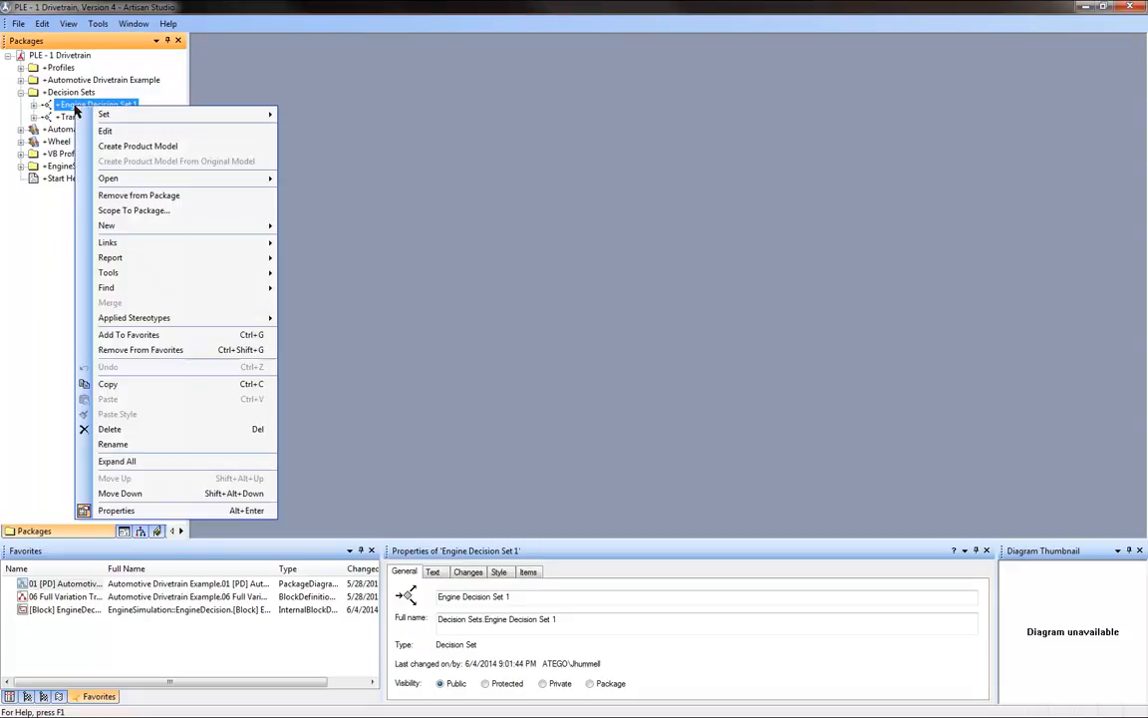
left_click(124, 112)
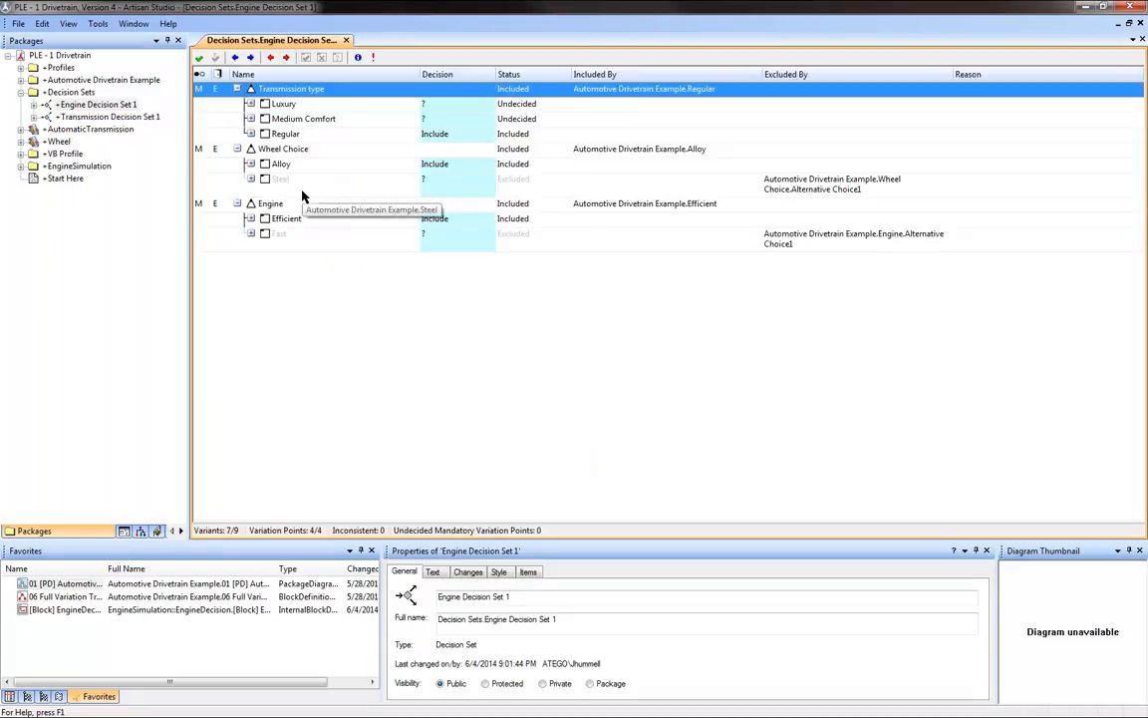
- Set the decision for the Efficient variant under Engine to Exclude, leaving the Fast variant's decision at ?
left_click(446, 223)
left_click(502, 219)
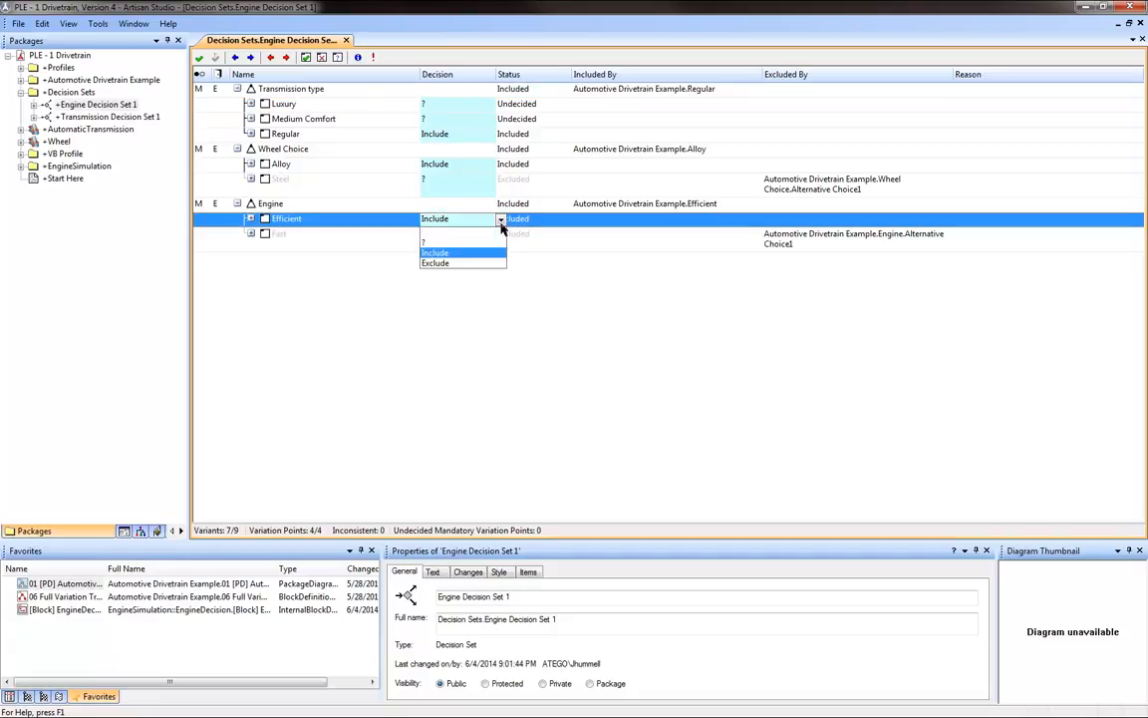
left_click(486, 263)
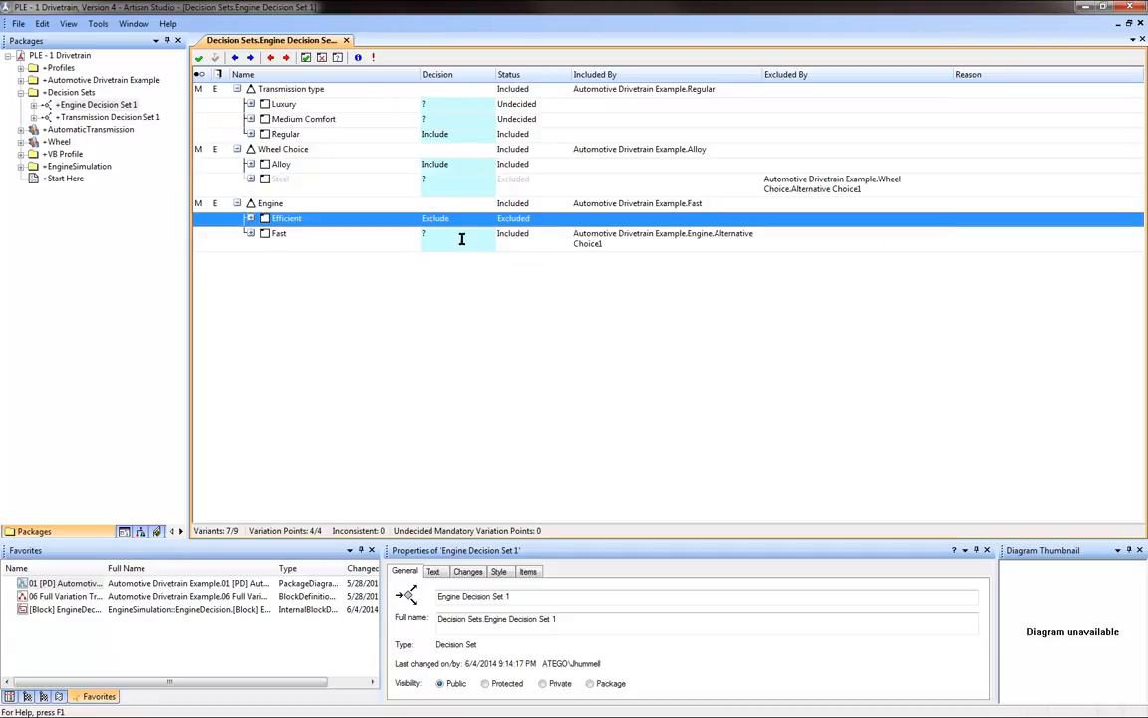
left_click(478, 236)
left_click(528, 243)
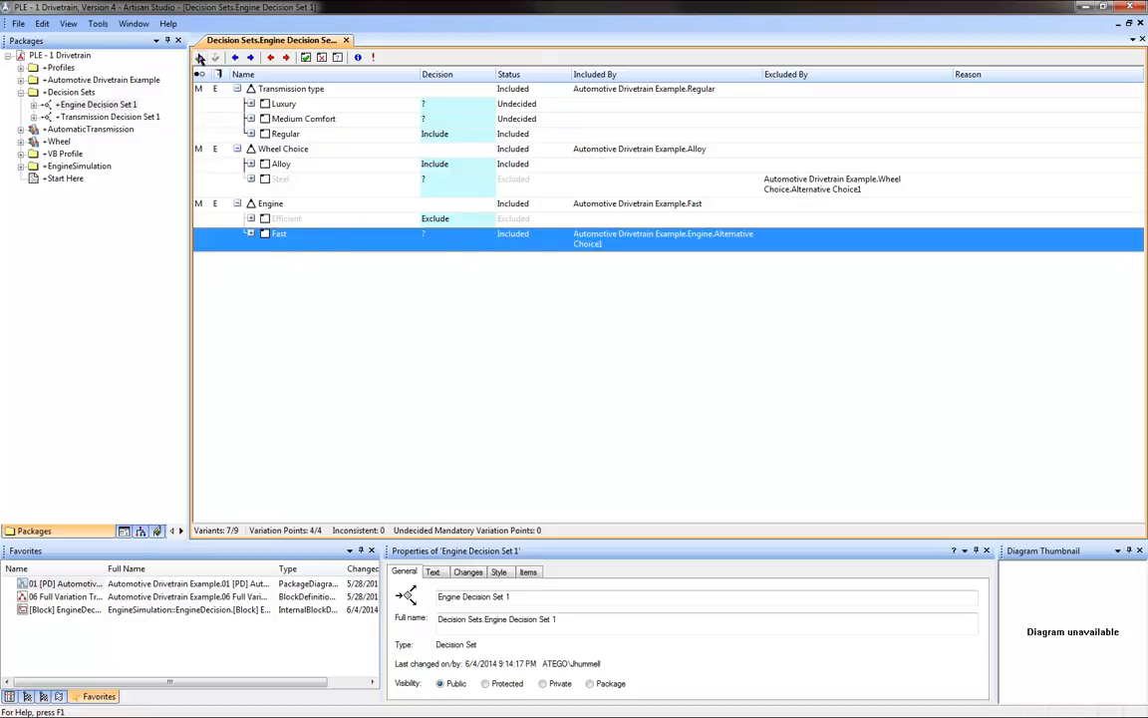
- Create the product model for Engine Decision Set 1 again, open the regenerated variant model, and show its favorites
left_click(200, 60)
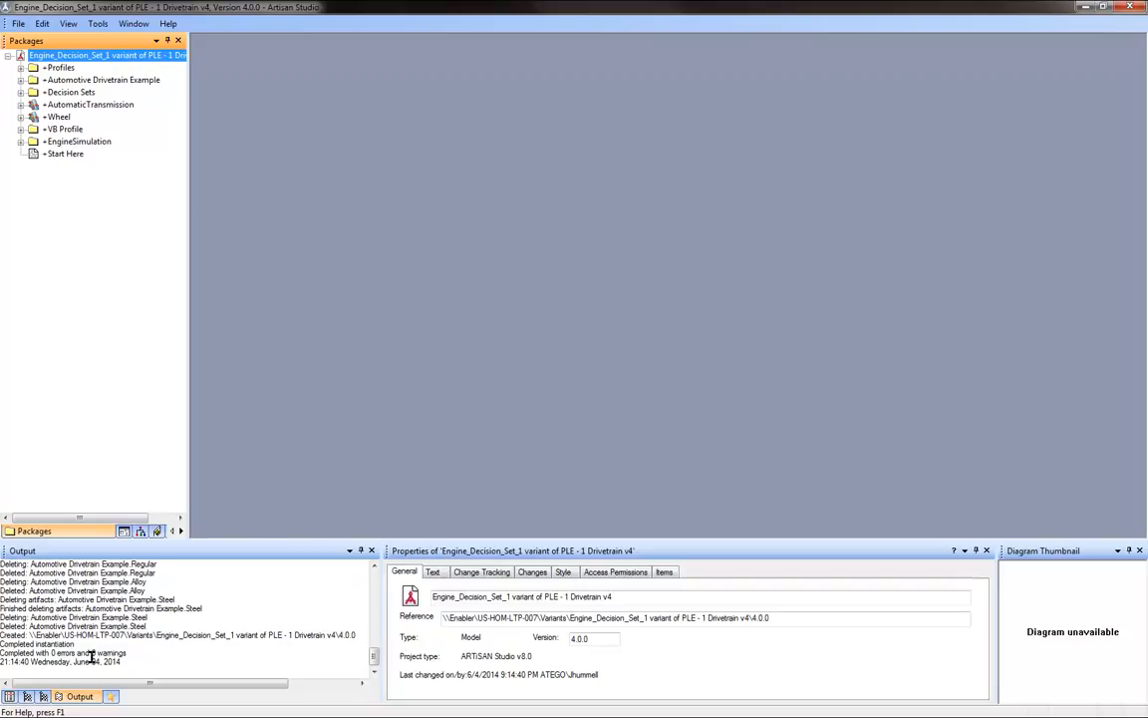
left_click(111, 695)
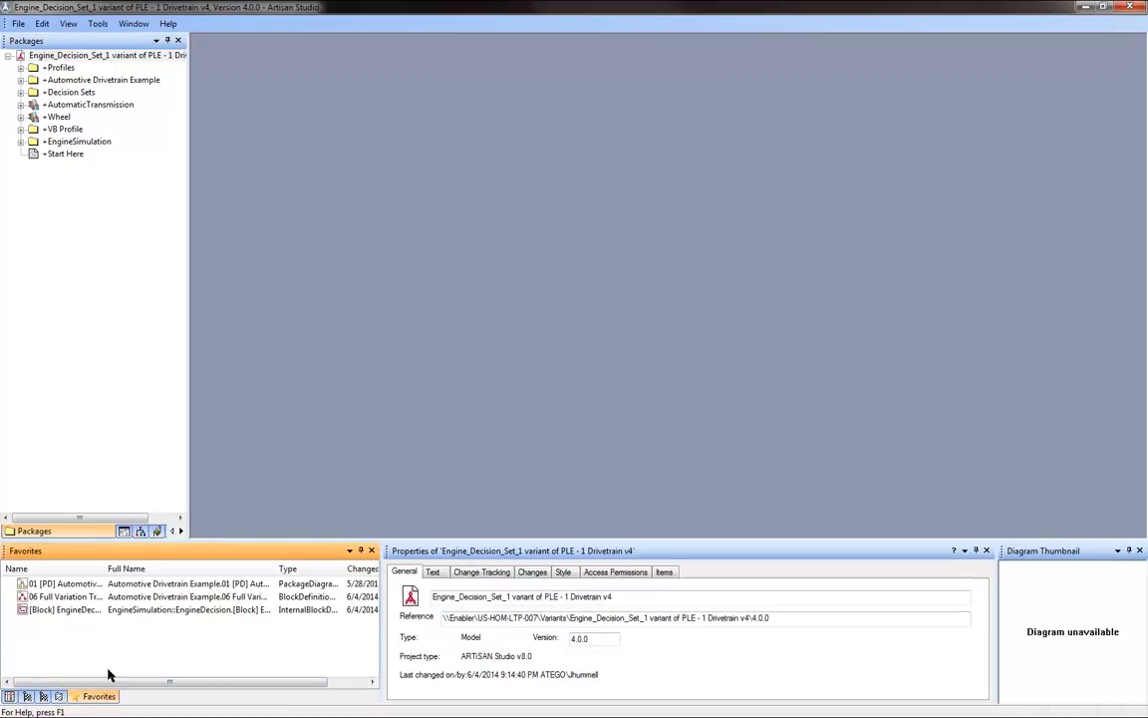
- Follow the linked diagrams from 01 [PD] Automotive Package Diagram through System Breakdown Structure, Drivetrain System Connections and Engine Variant Diagram to 06 Full Variation Tree
double_click(84, 583)
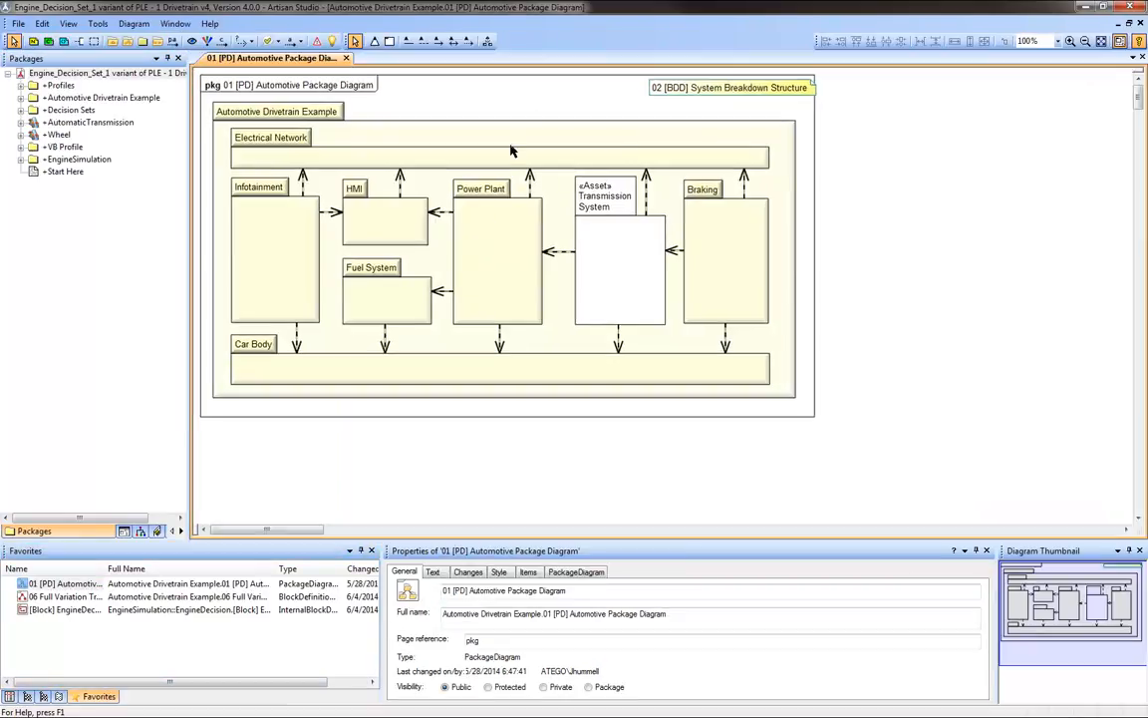
left_click(724, 88)
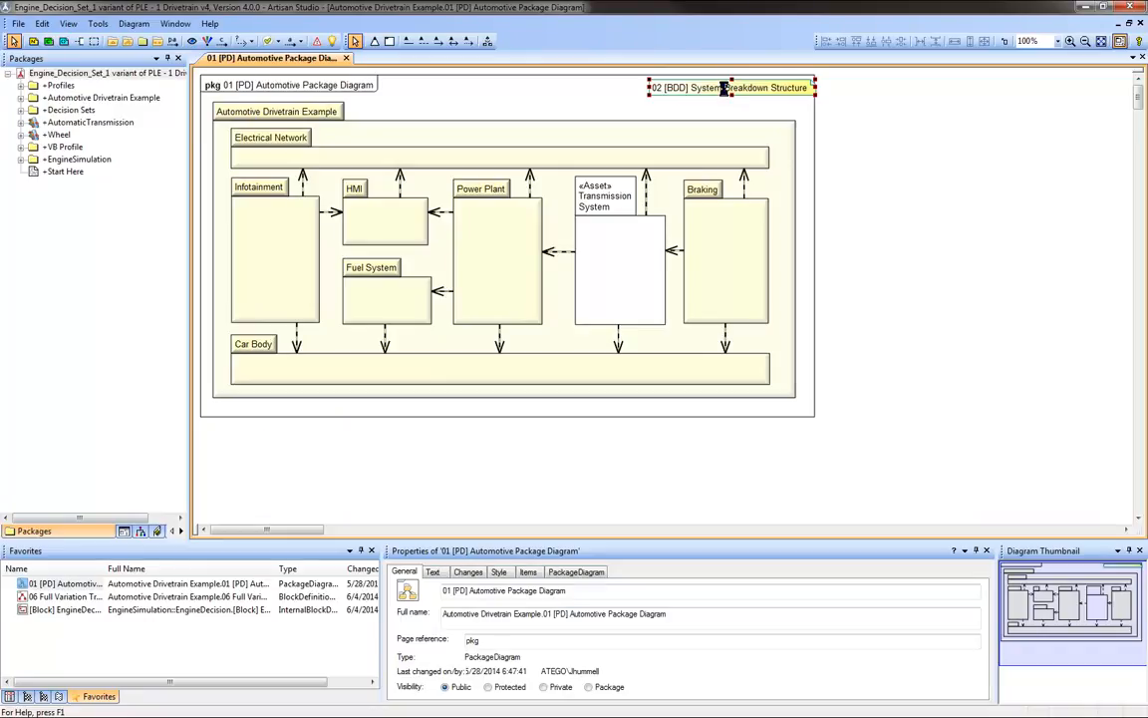
double_click(724, 88)
left_click(997, 87)
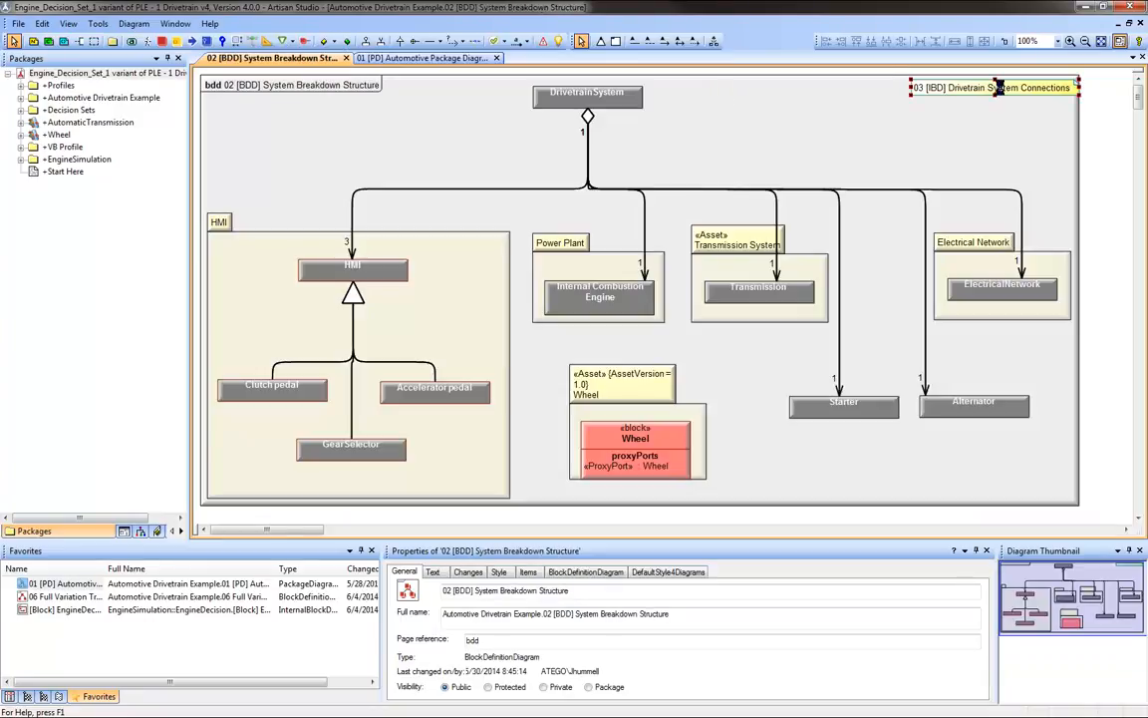
double_click(998, 88)
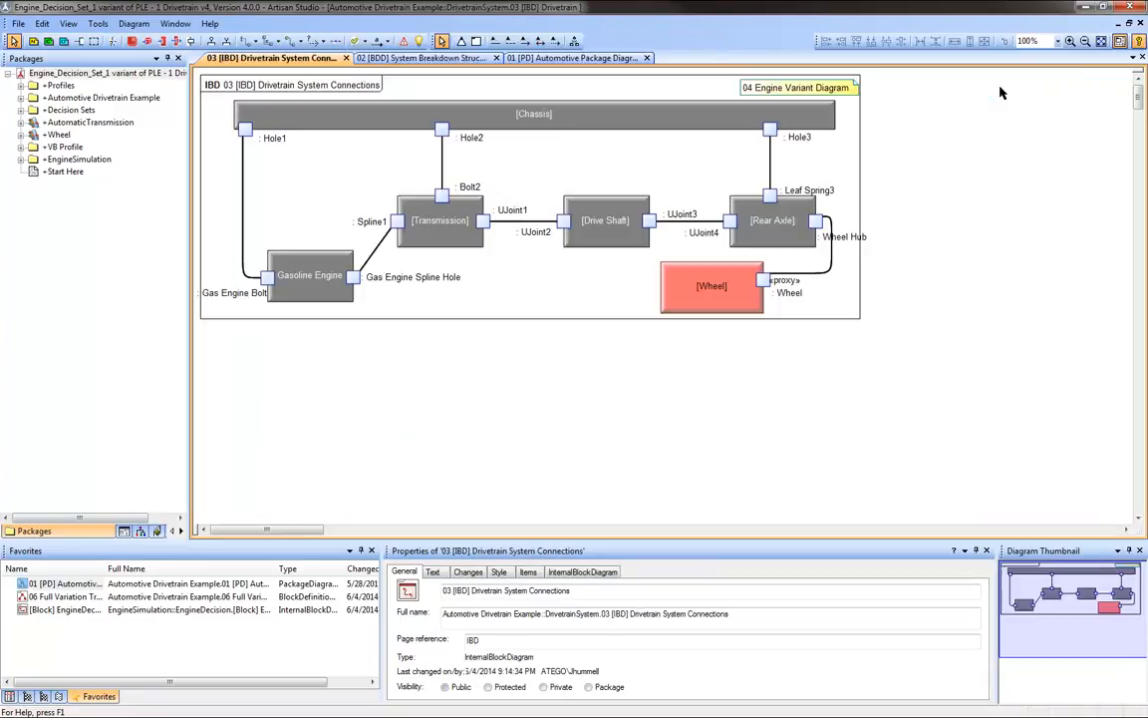
double_click(778, 92)
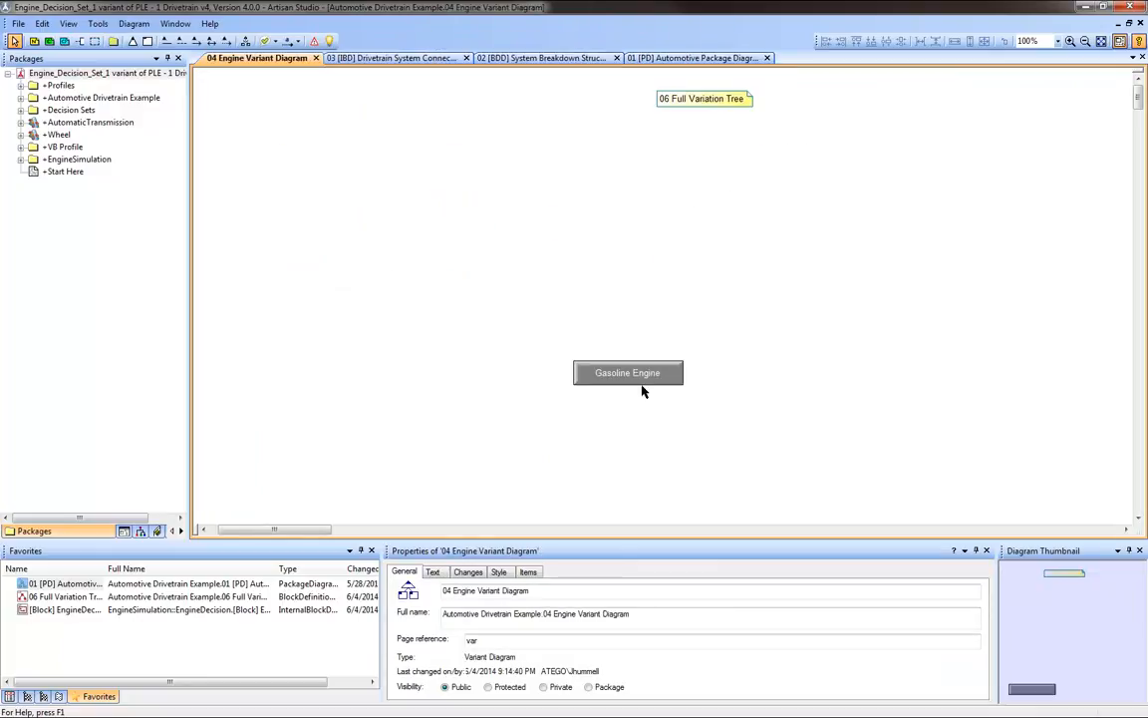
double_click(700, 99)
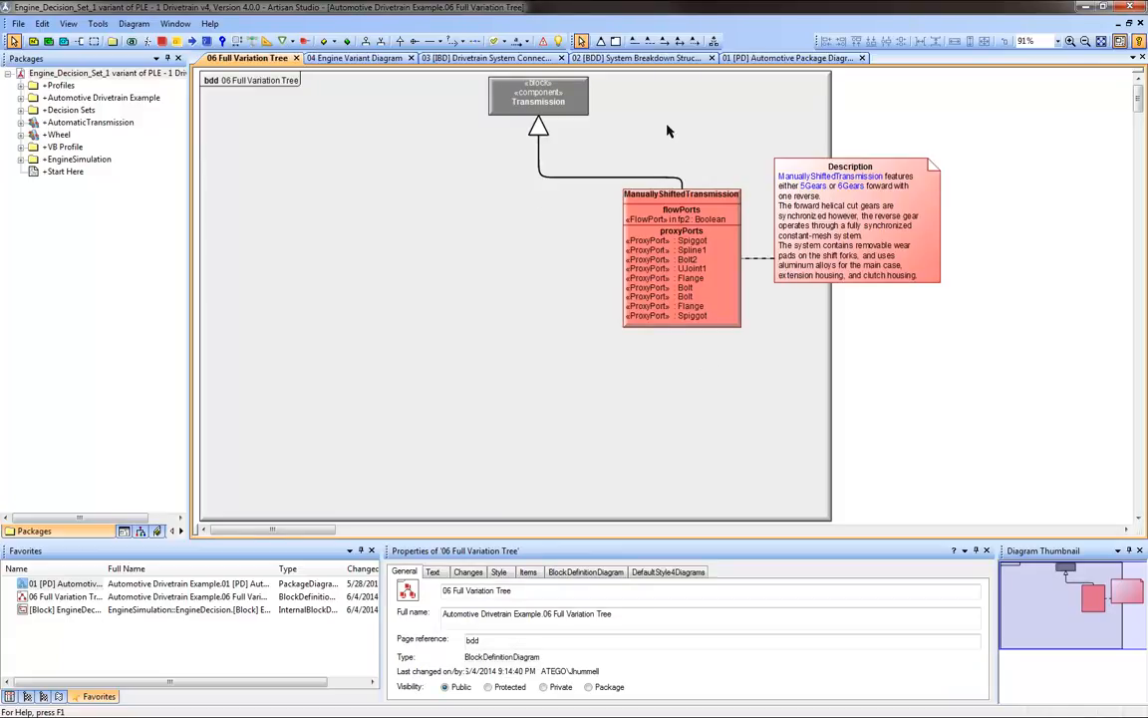
- Open the [Block] EngineDecision [1] diagram from the EngineDecision block in the EngineSimulation package
left_click(20, 159)
left_click(34, 172)
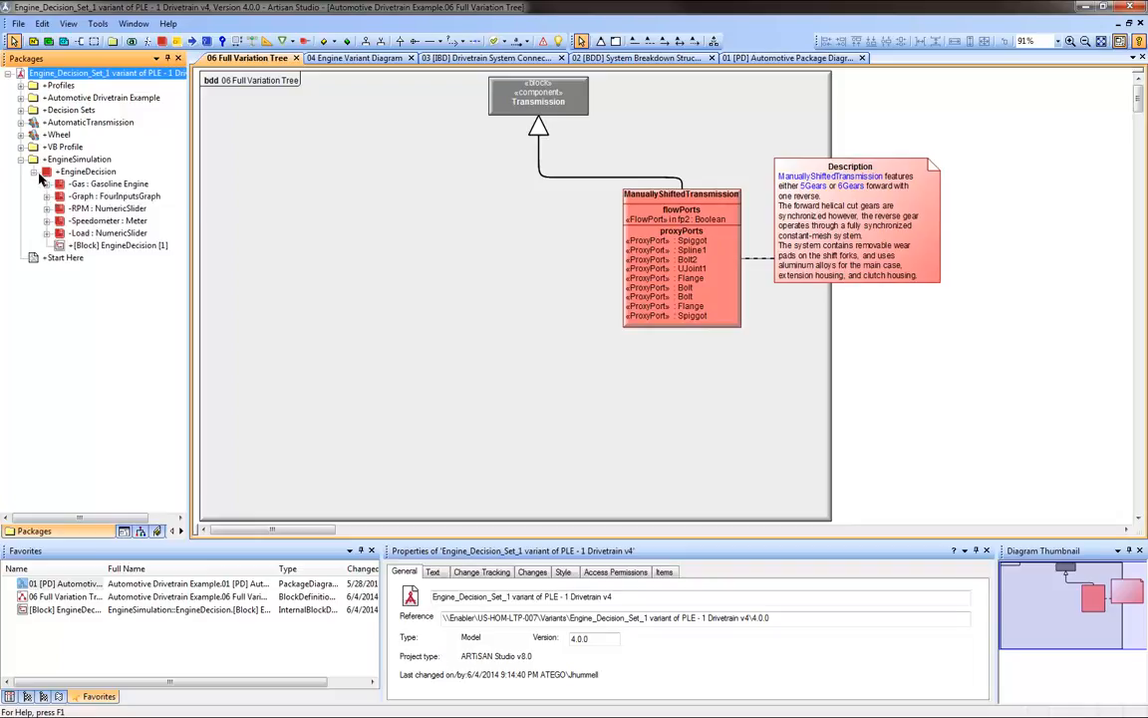
left_click(81, 258)
double_click(91, 246)
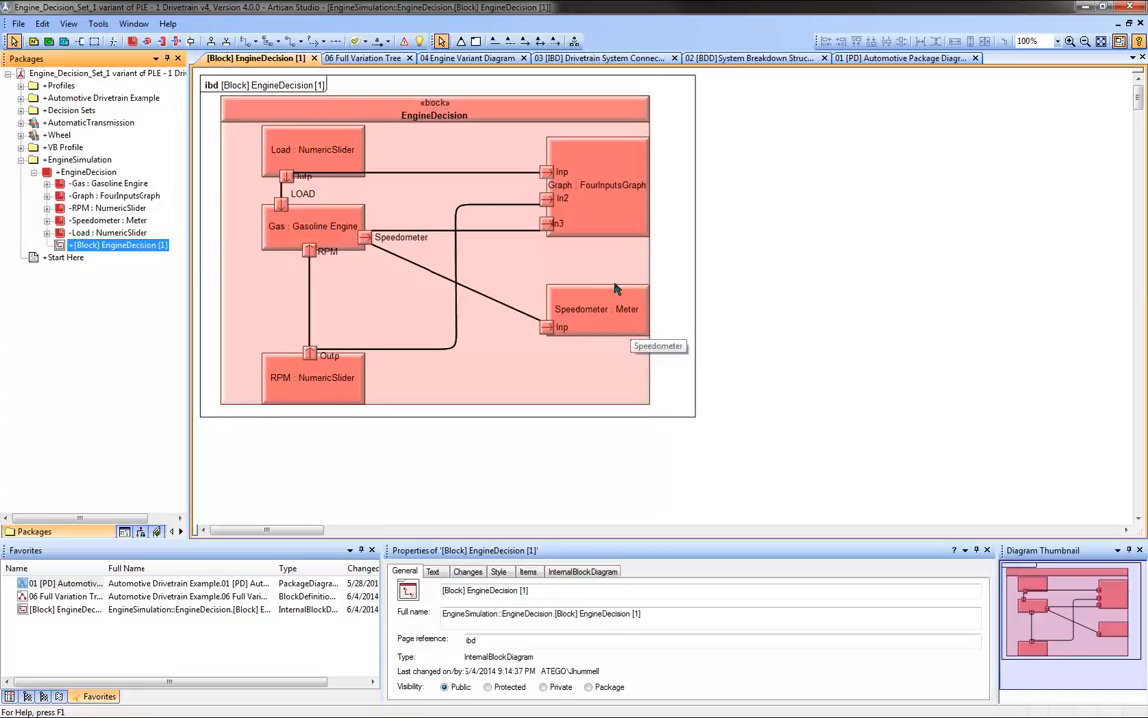
- Launch the SySim simulation of the EngineDecision block and move its Speed Controller window fully into view
right_click(321, 121)
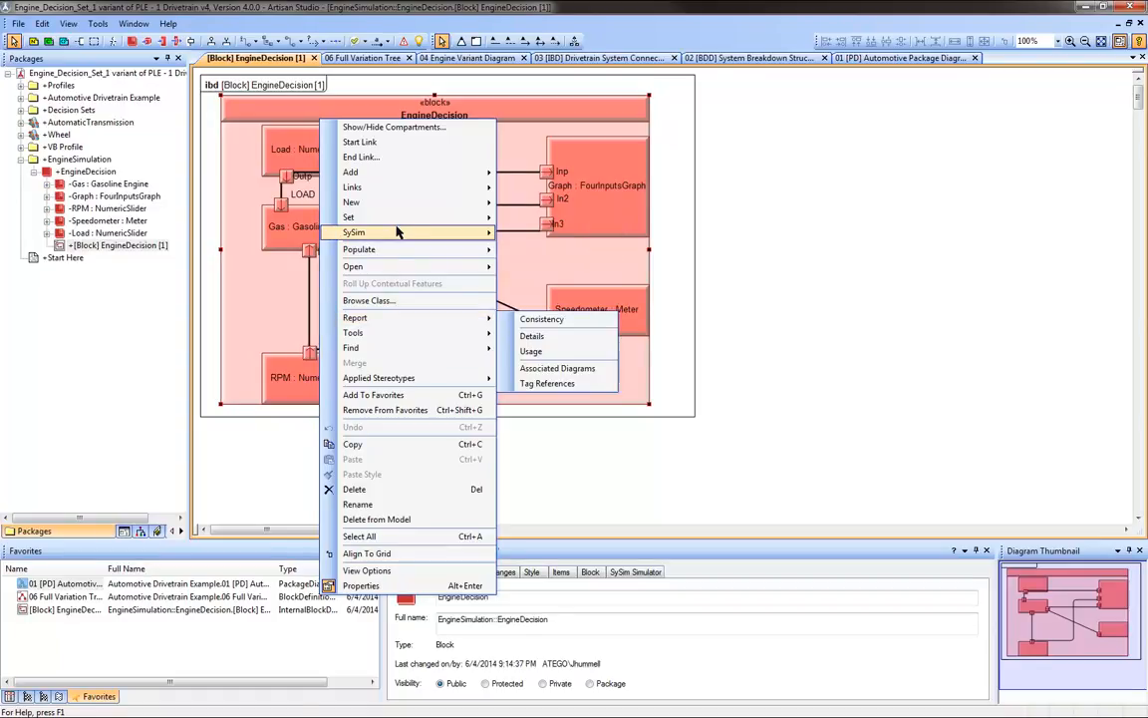
left_click(552, 237)
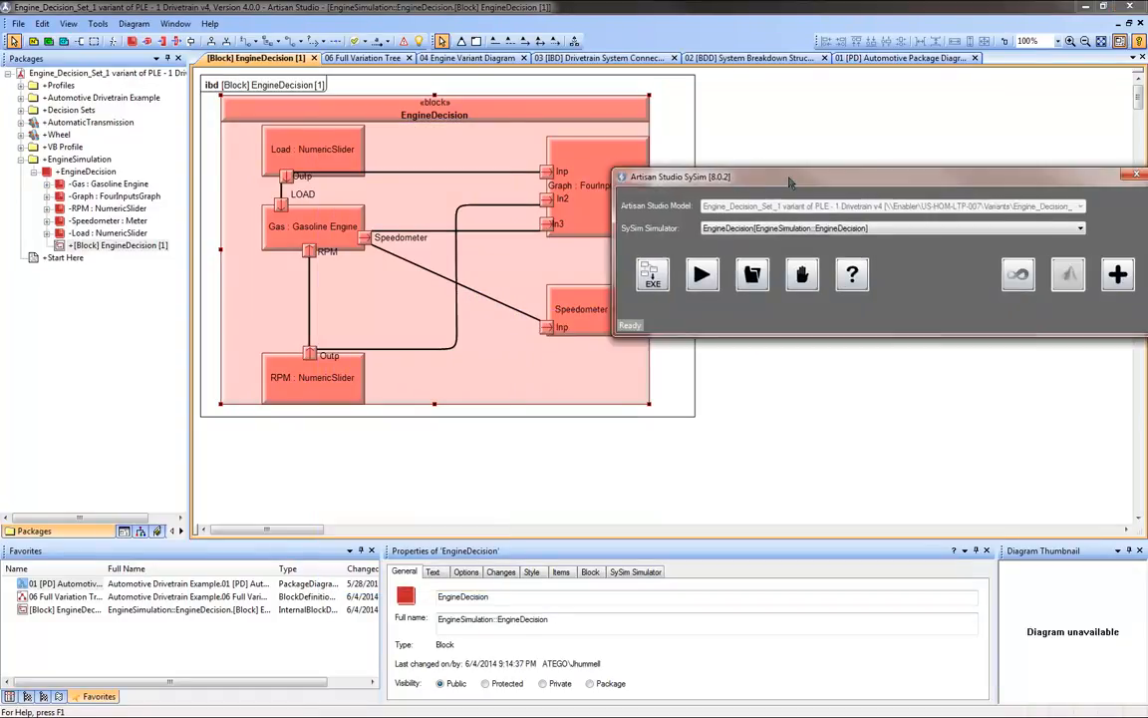
left_click(681, 275)
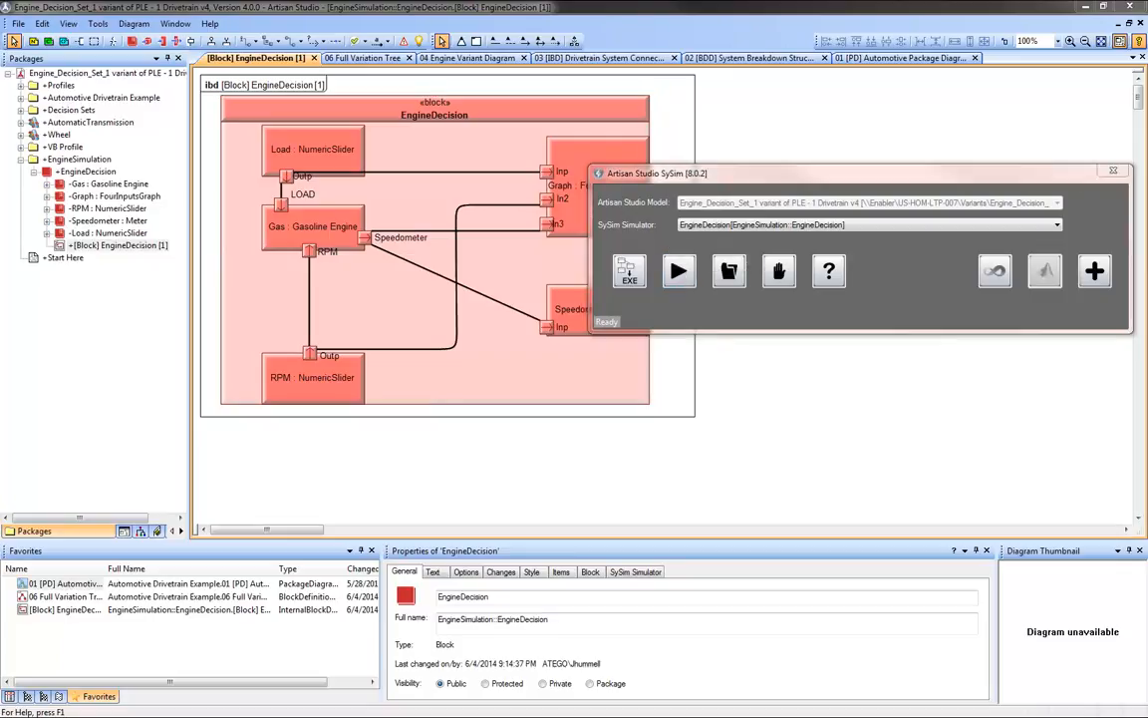
left_click_drag(1147, 131, 752, 122)
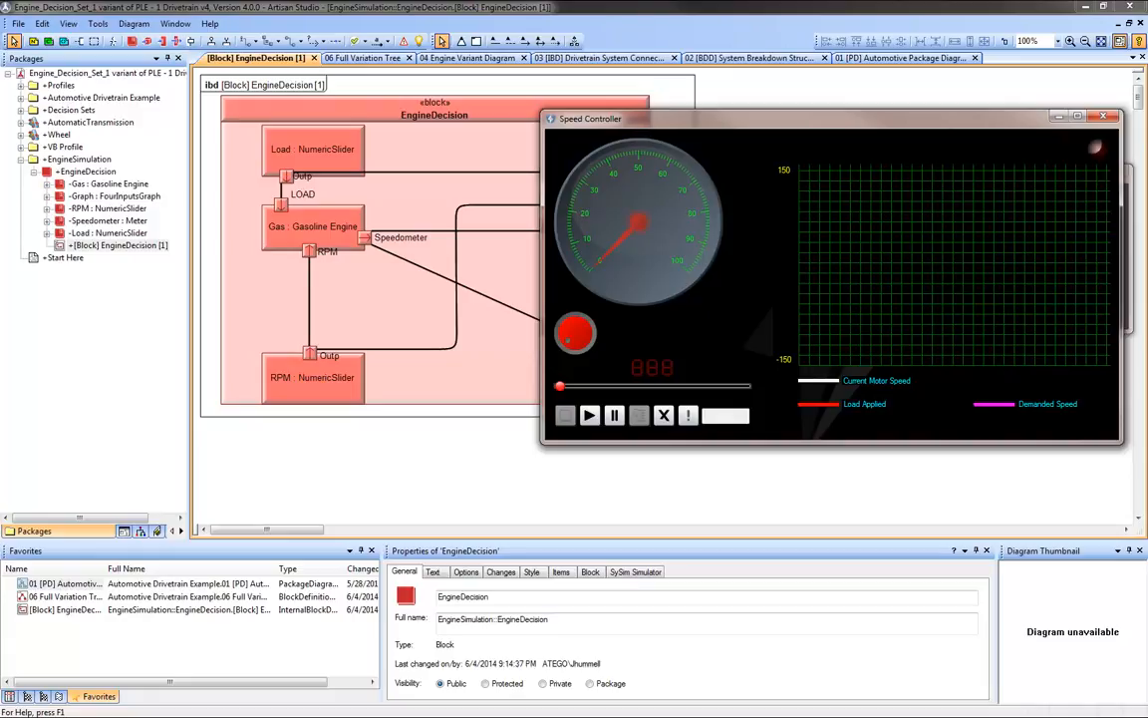
- Set the demanded speed to its maximum of 60, run the simulation, and suspend it once the motor speed reaches the demanded speed
left_click_drag(560, 389, 745, 386)
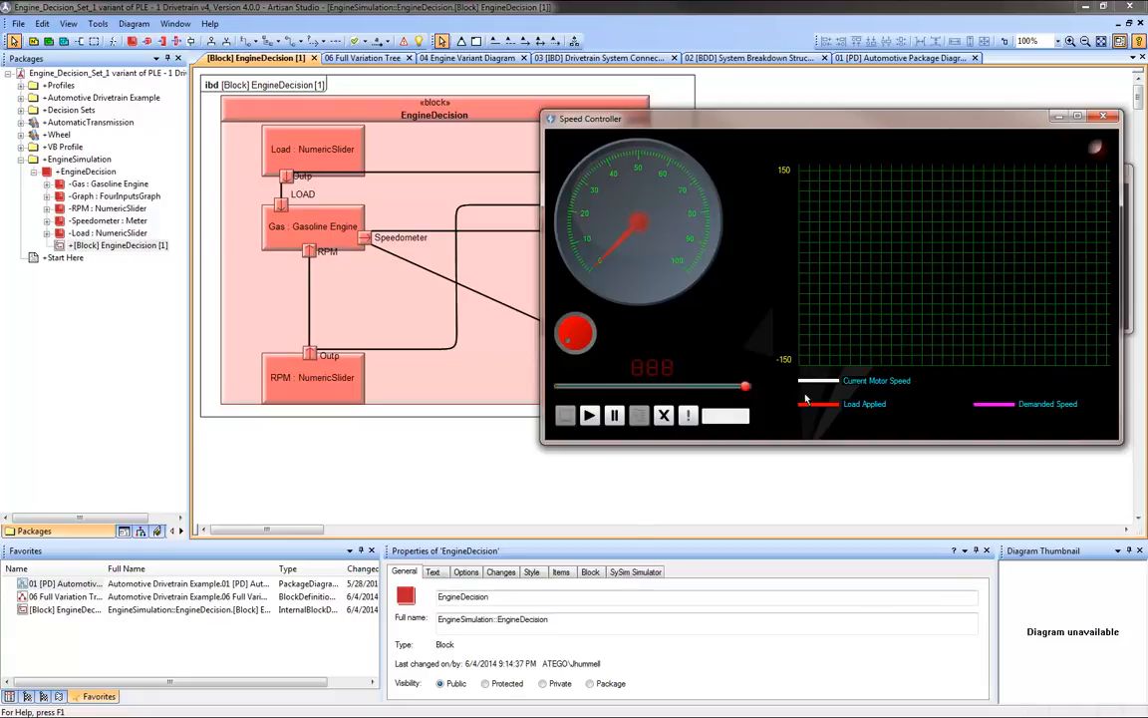
left_click(589, 417)
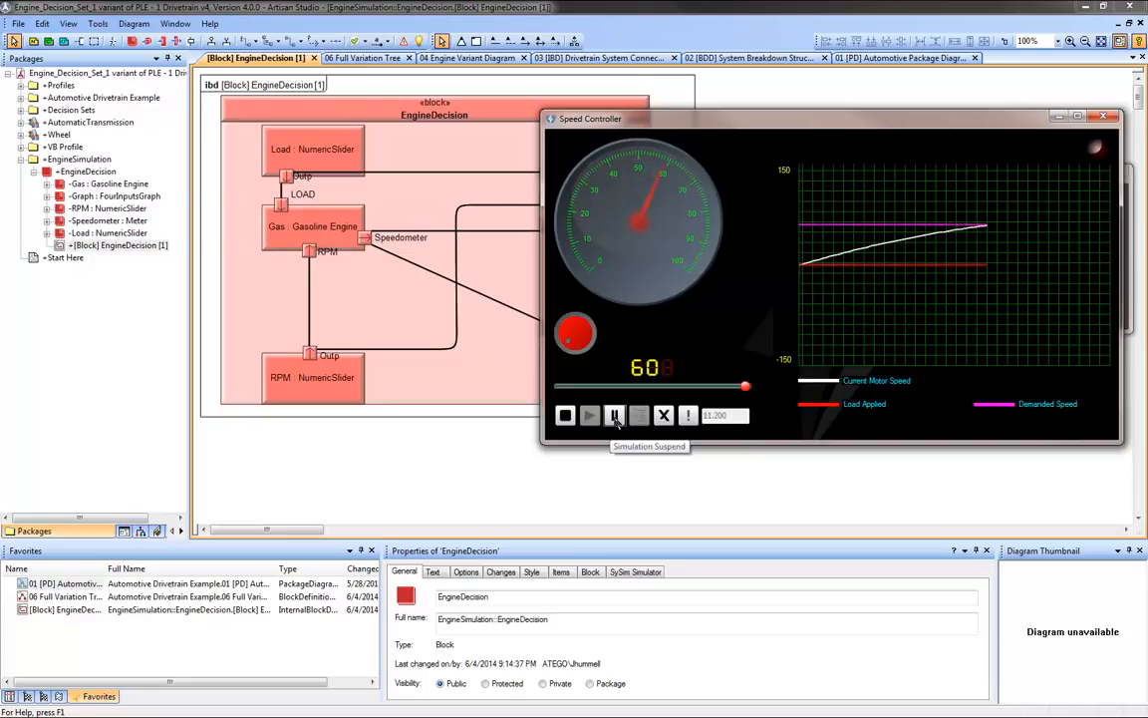
left_click(615, 417)
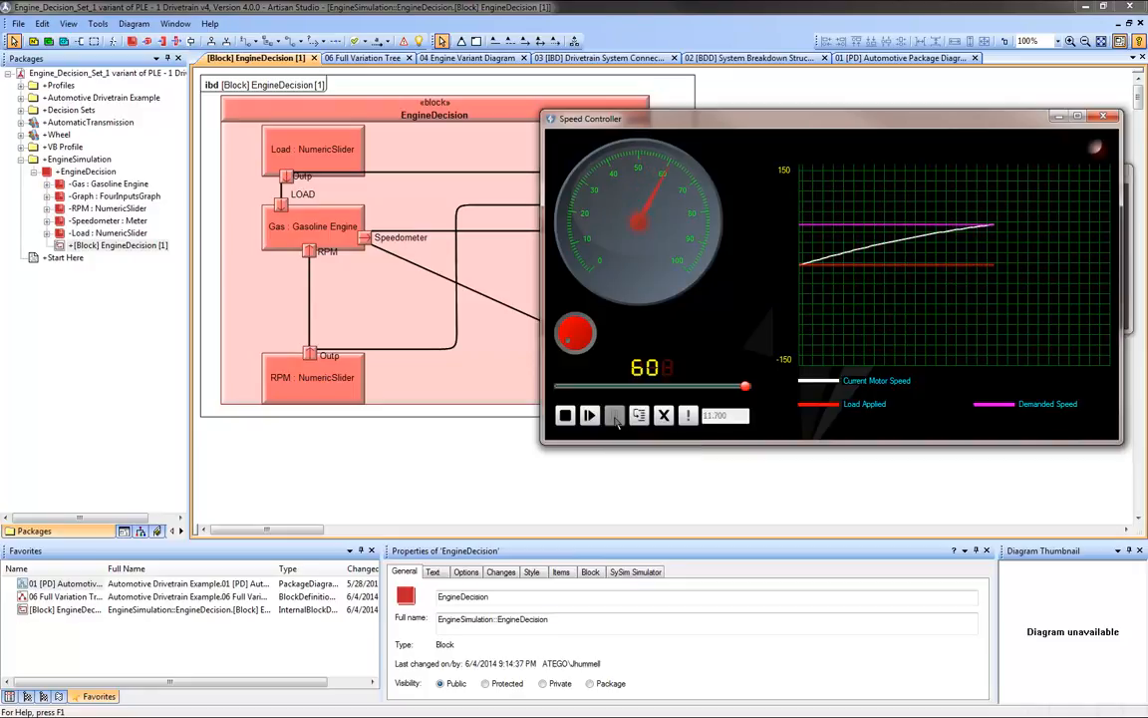